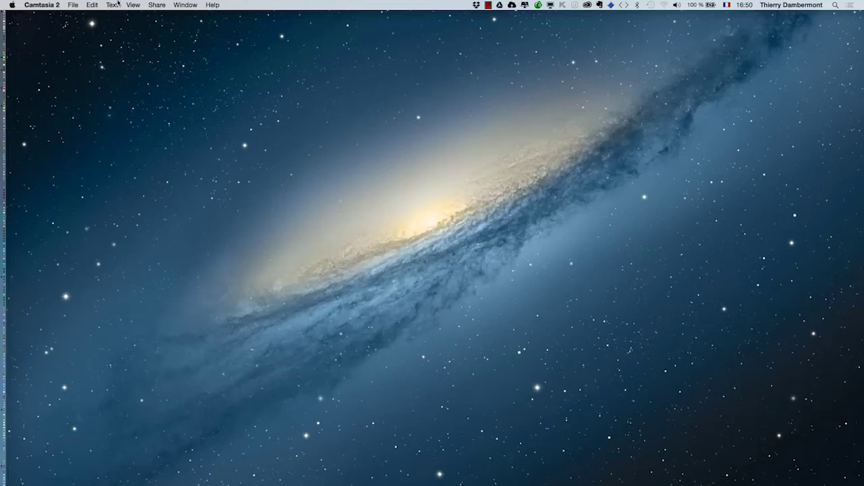
- Open pexels-photo-27411.jpg from the desktop's mode bitmap sur portrait folder in Photoshop
key("super+Tab")
left_click(87, 5)
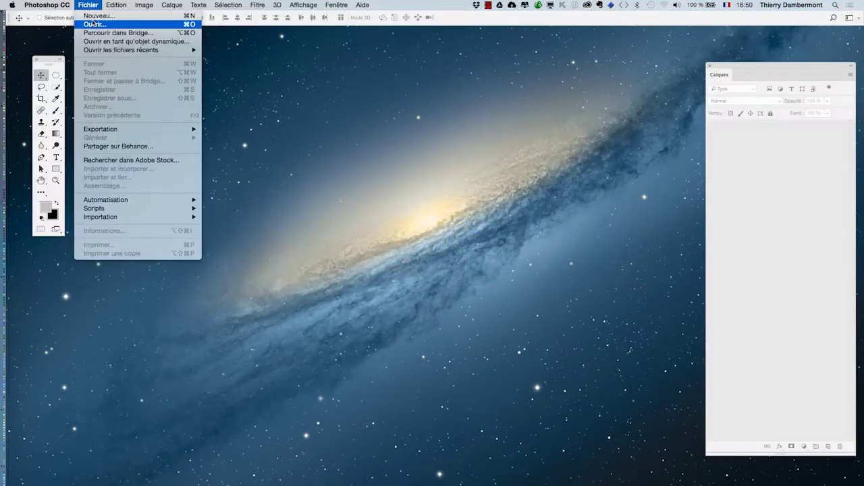
left_click(94, 25)
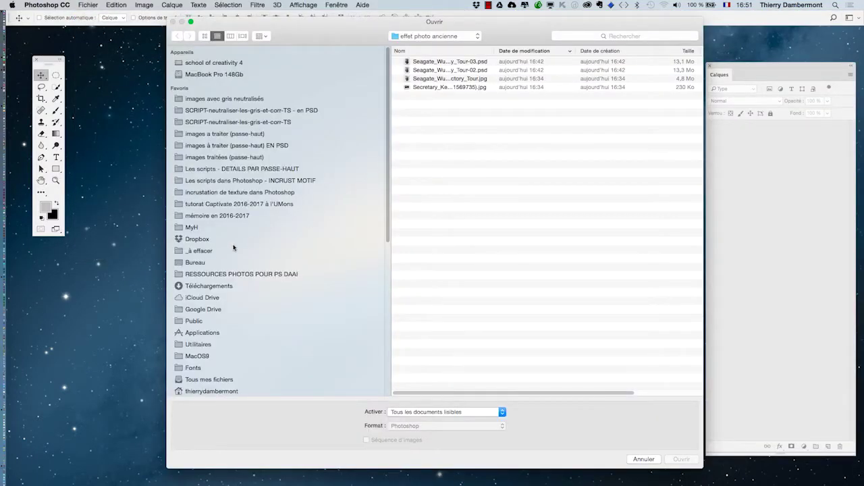
left_click(216, 263)
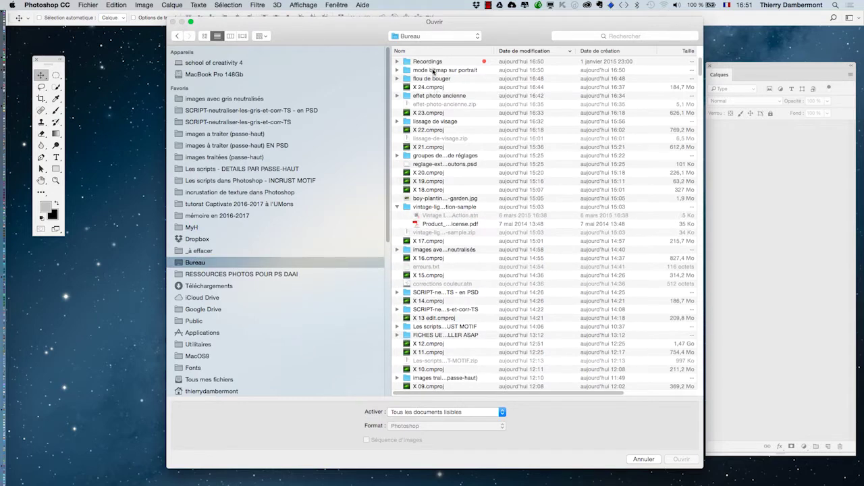
double_click(432, 70)
left_click(430, 62)
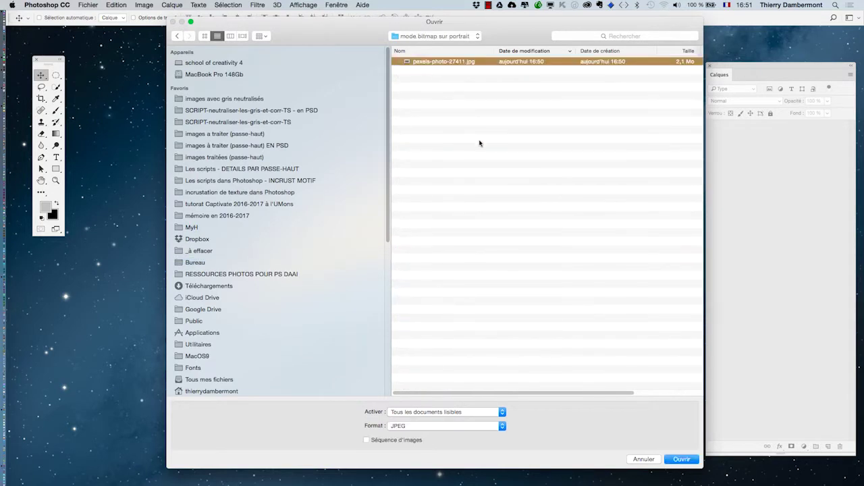
left_click(681, 459)
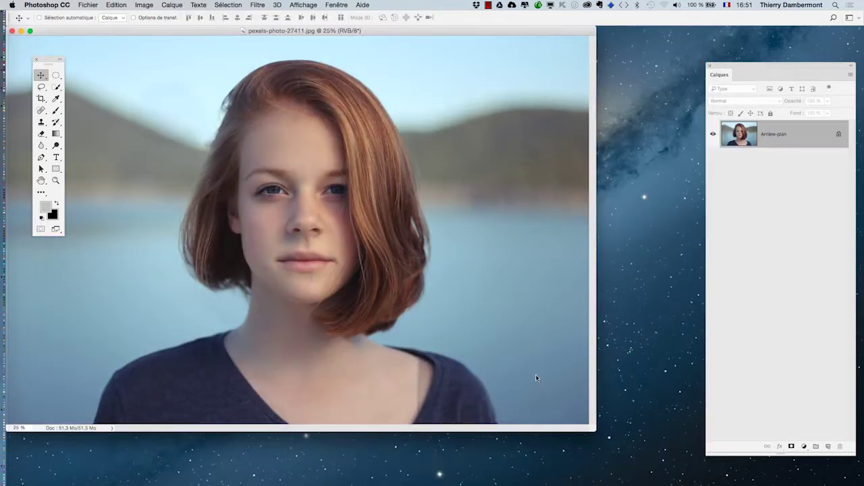
- Switch to full-screen view and convert the portrait to Niveaux de gris, discarding colour
key("f")
left_click(144, 5)
mouse_move(148, 16)
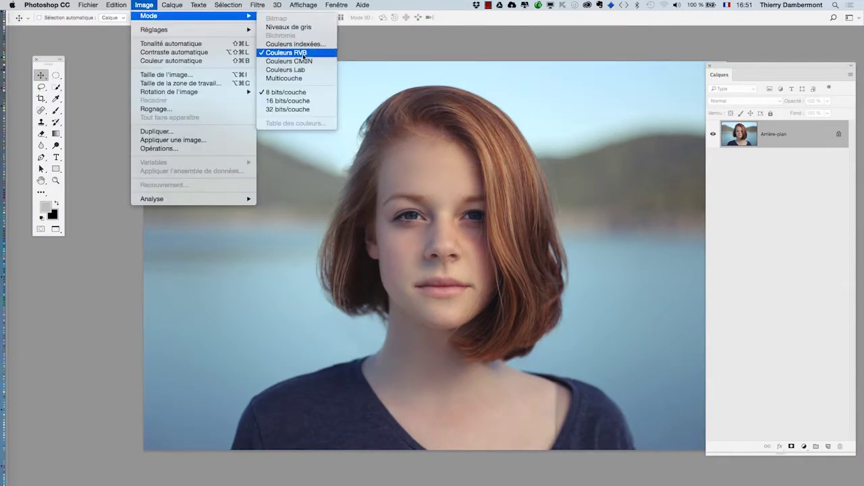
left_click(397, 51)
left_click_drag(437, 72, 347, 54)
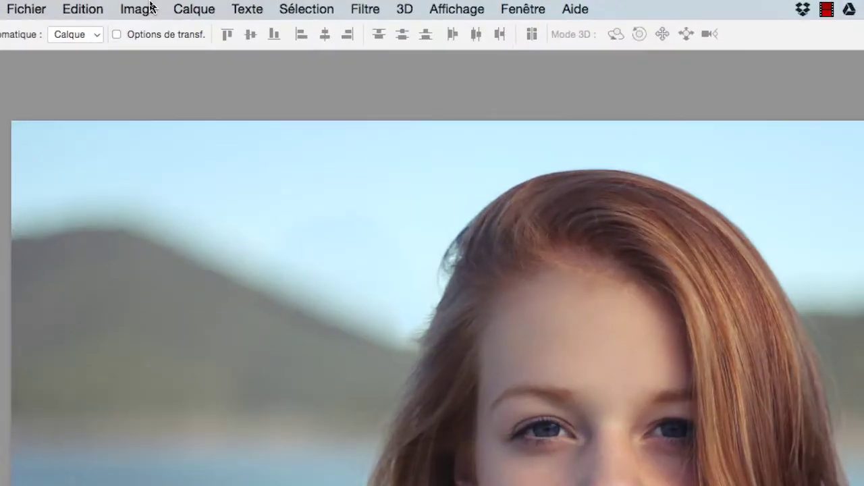
left_click(150, 8)
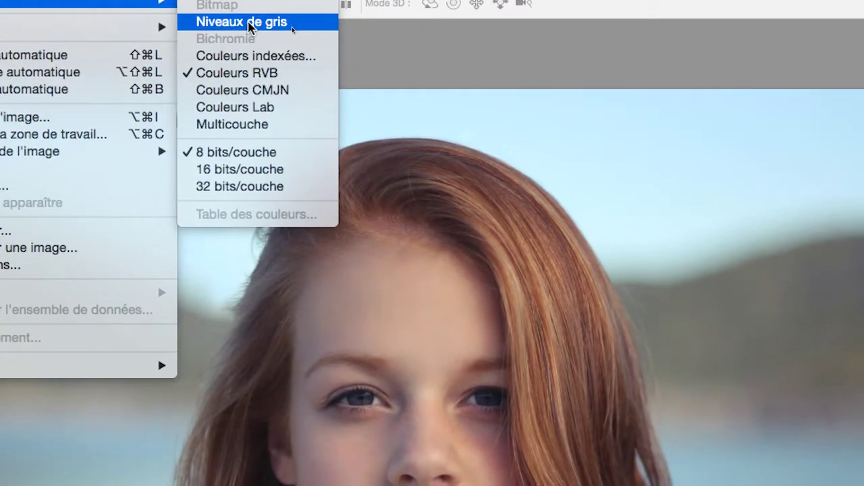
left_click(249, 25)
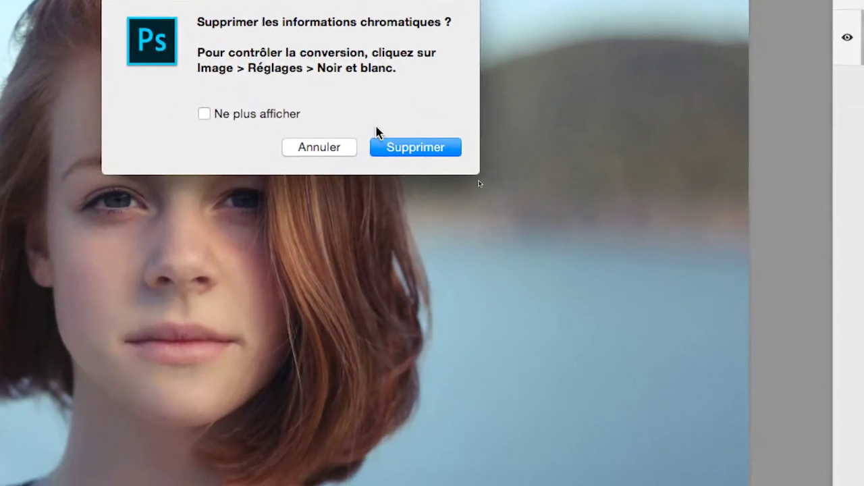
left_click(386, 146)
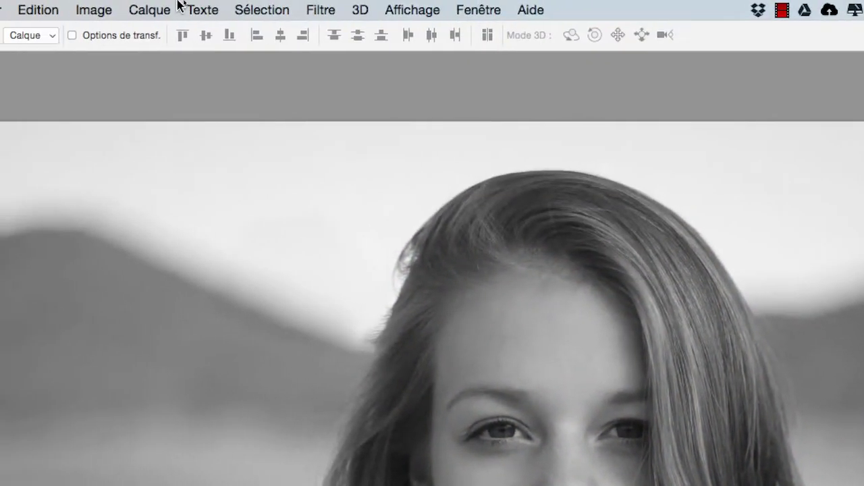
left_click(100, 9)
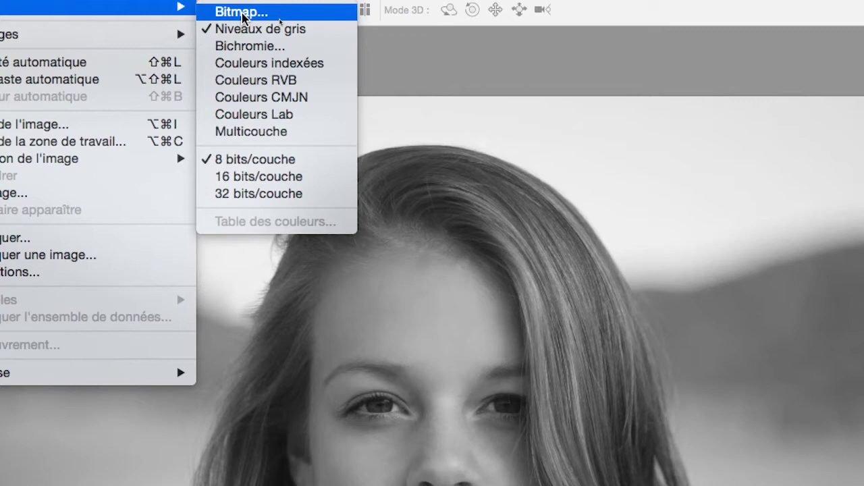
left_click(242, 13)
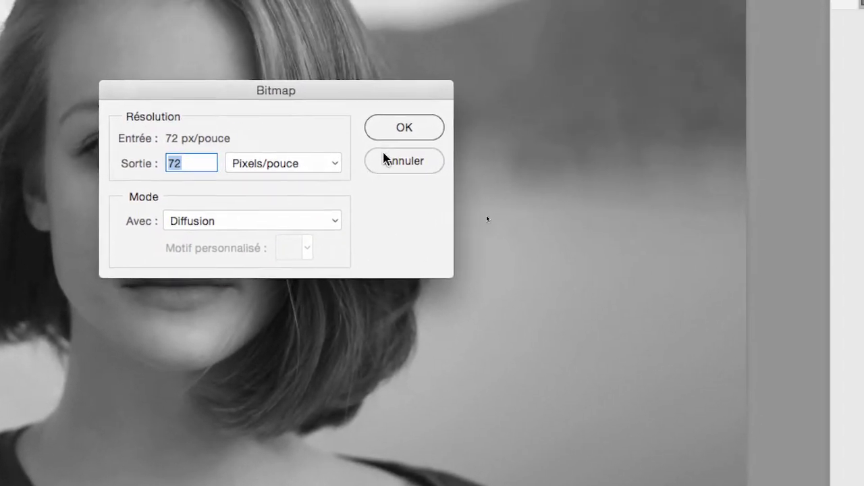
left_click(492, 111)
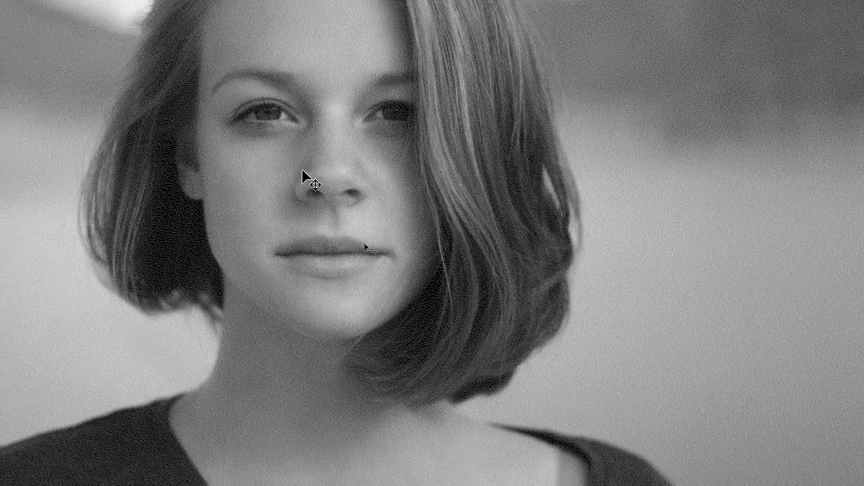
key("z")
left_click(297, 172)
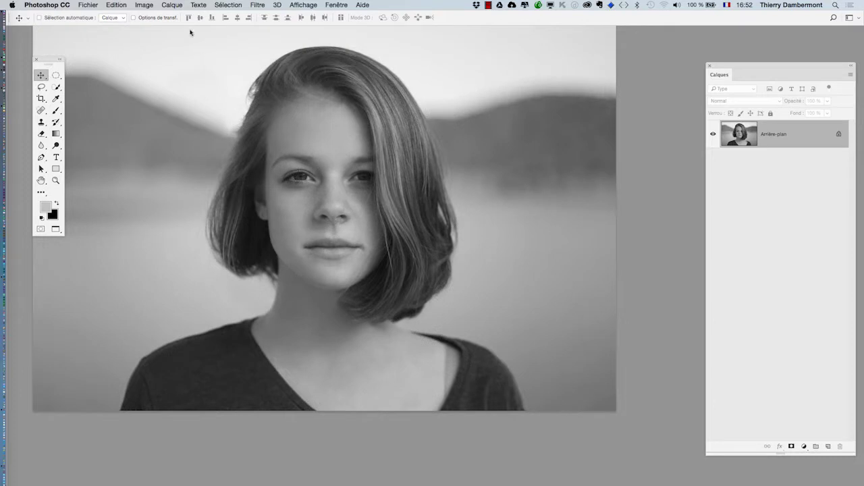
left_click(145, 4)
mouse_move(21, 12)
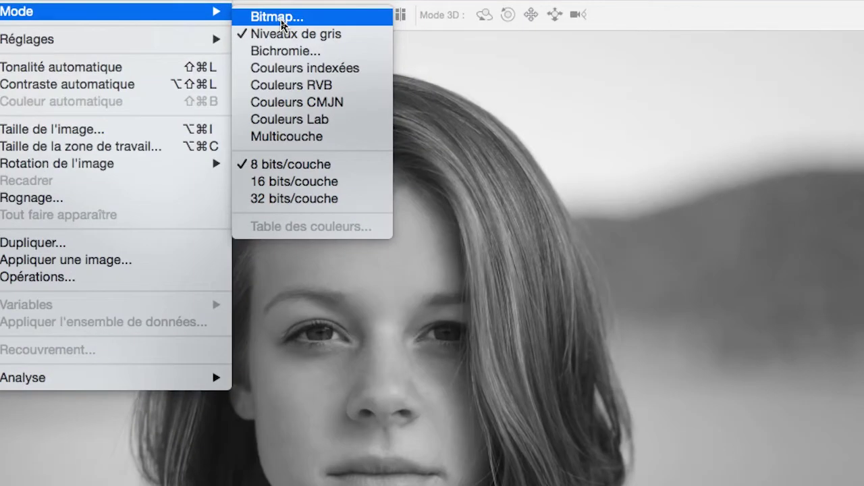
left_click(281, 21)
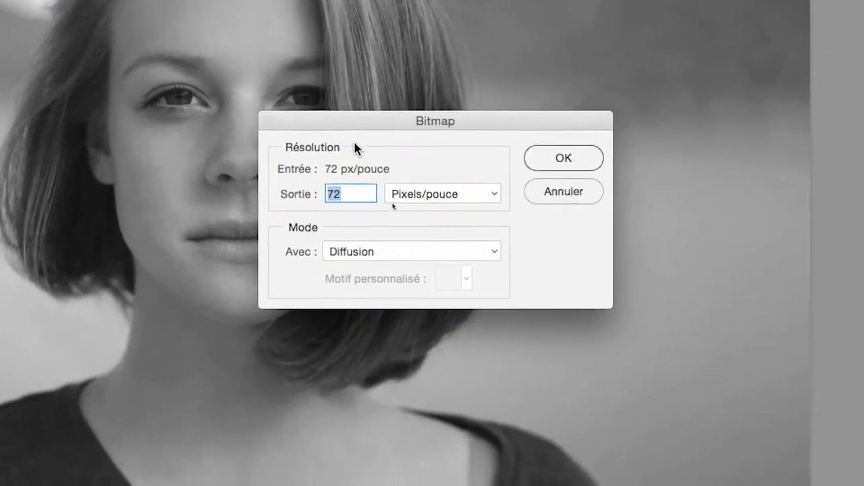
left_click(385, 253)
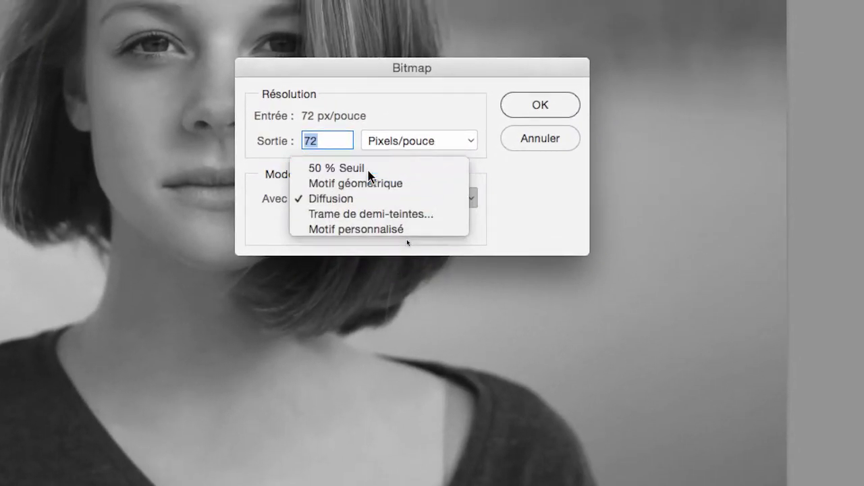
left_click(369, 174)
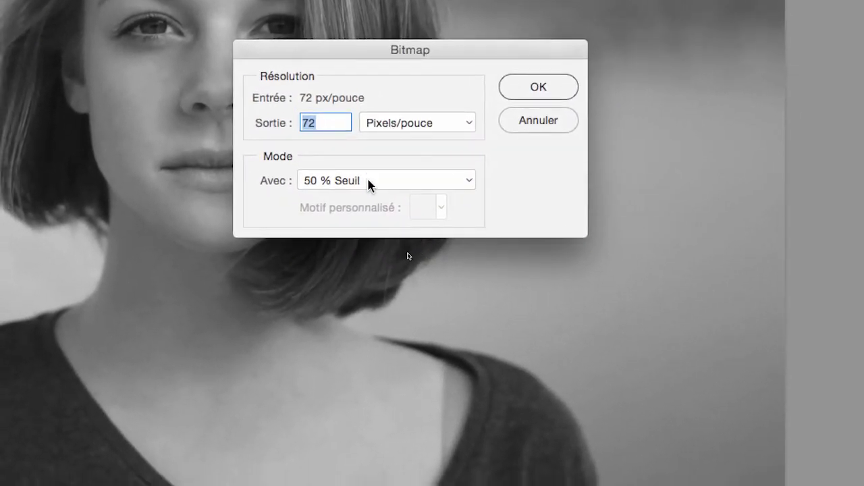
left_click(369, 180)
left_click(369, 182)
left_click(557, 94)
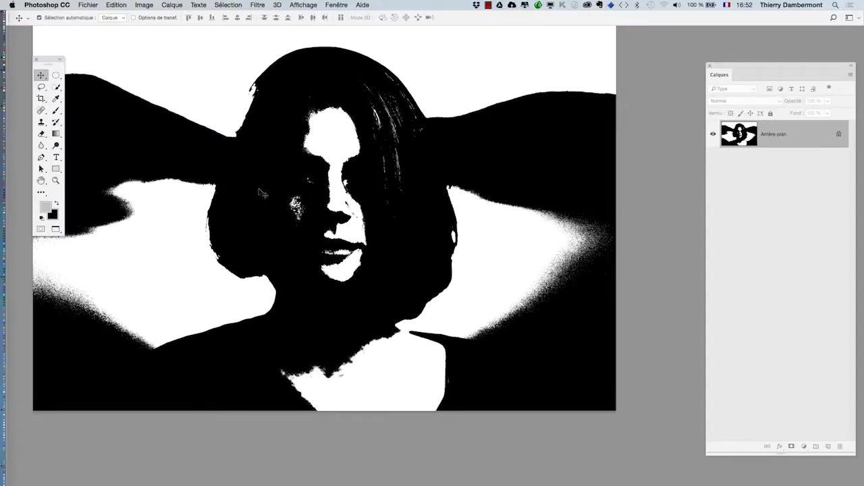
key("ctrl+z")
- Resample the image to 10 percent, giving 518 × 346 px at 72 pixels/inch
left_click(144, 5)
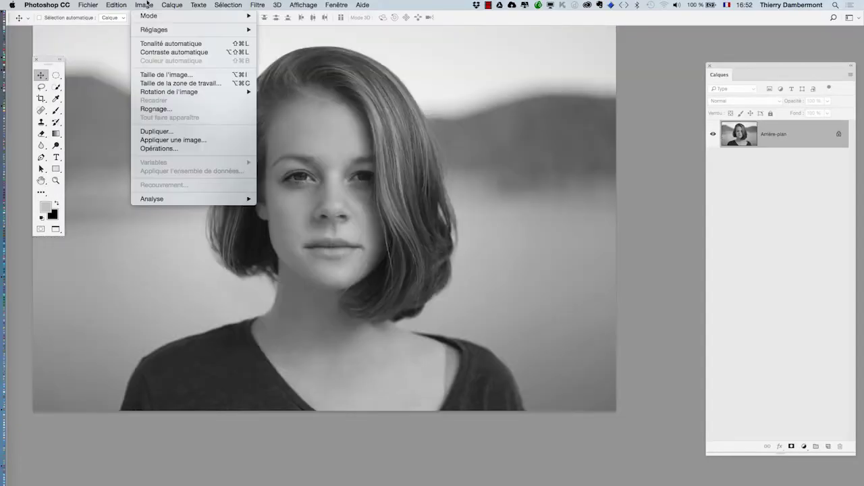
left_click(165, 75)
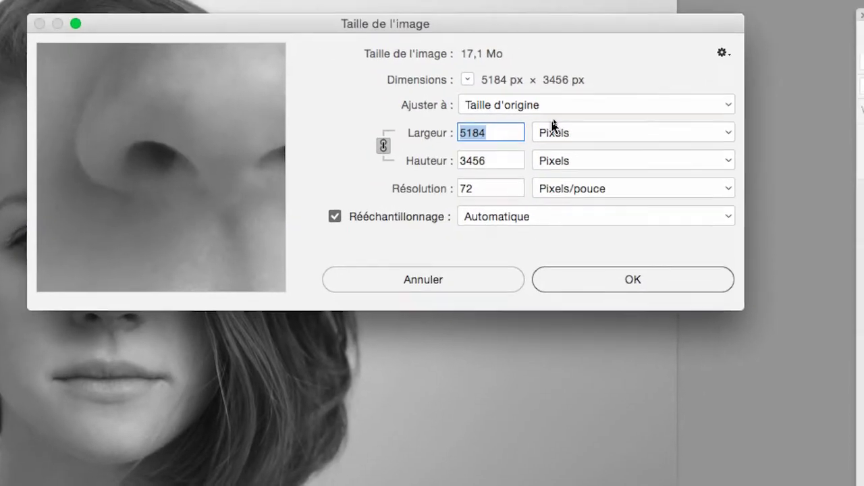
left_click(550, 116)
left_click(550, 108)
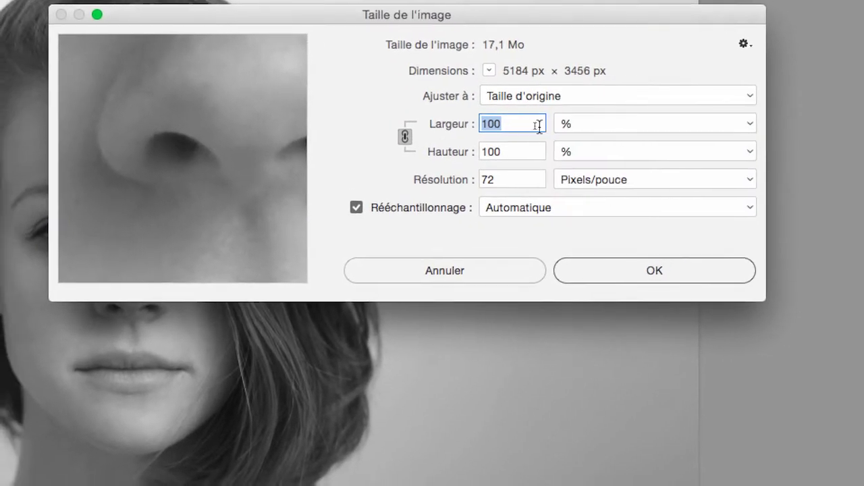
type("15")
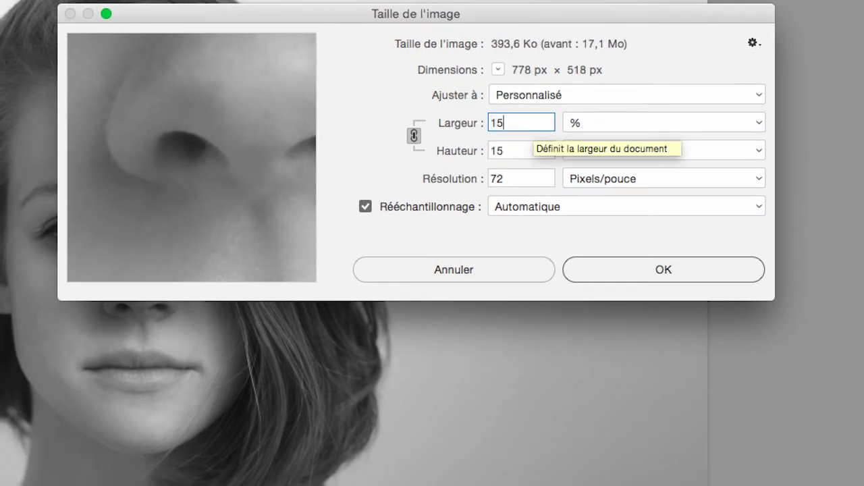
key("BackSpace")
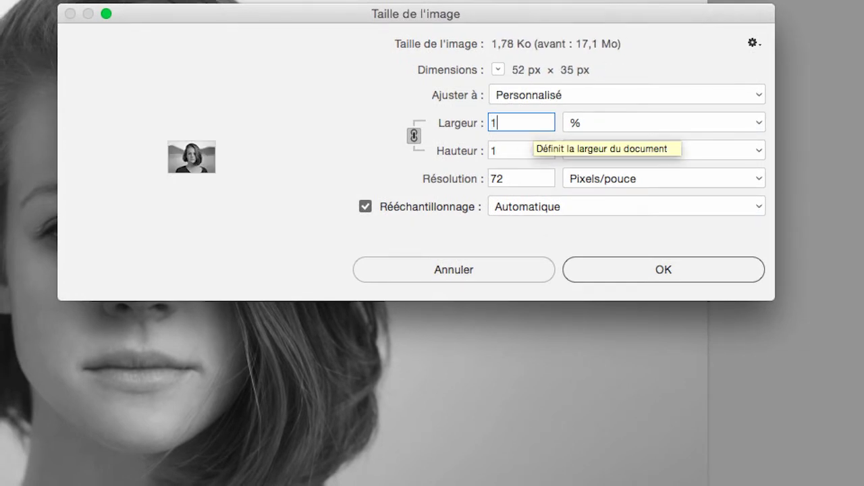
type("0")
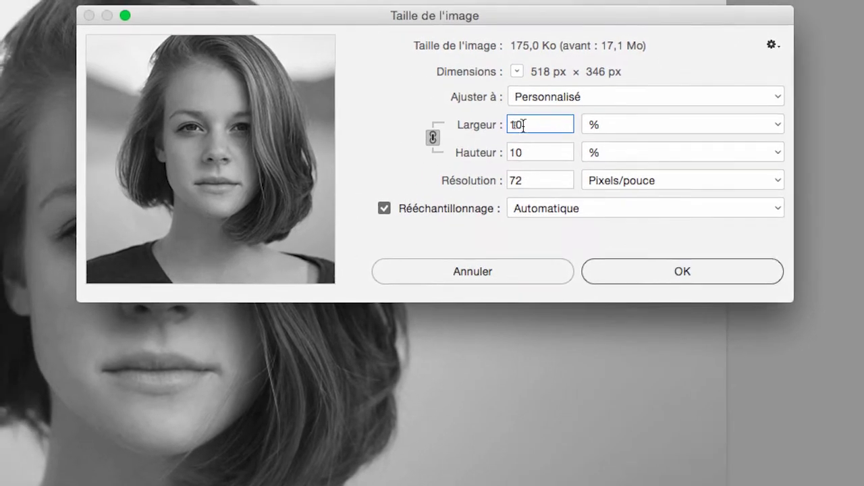
double_click(481, 119)
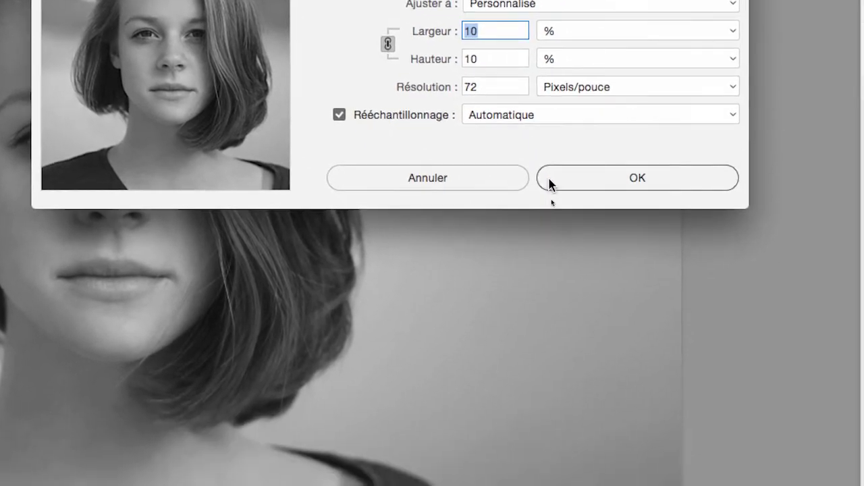
left_click(550, 183)
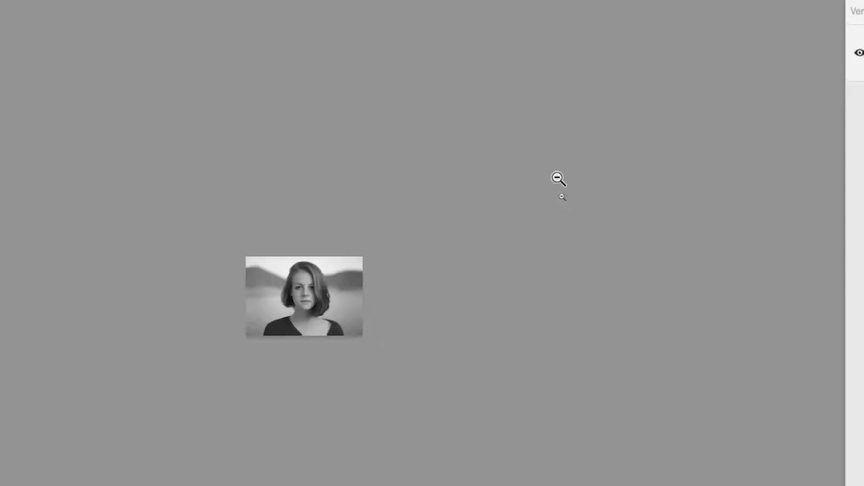
scroll(458, 248, "up", 3)
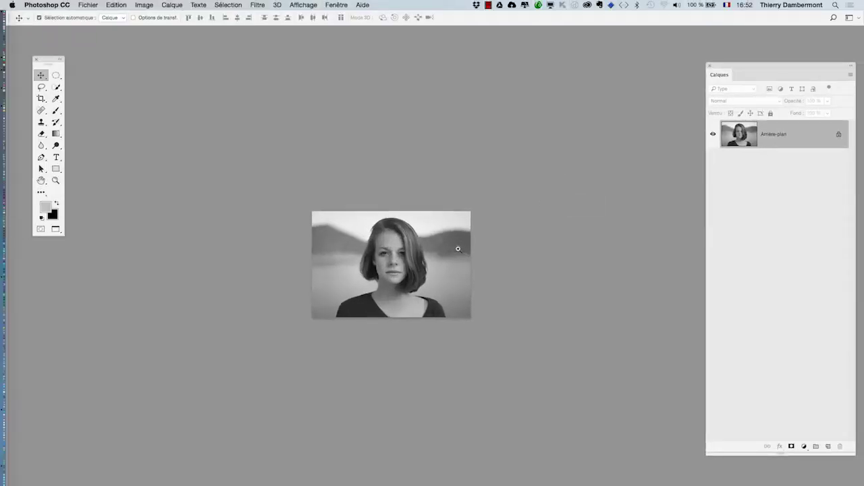
scroll(457, 248, "up", 3)
left_click(146, 5)
mouse_move(149, 15)
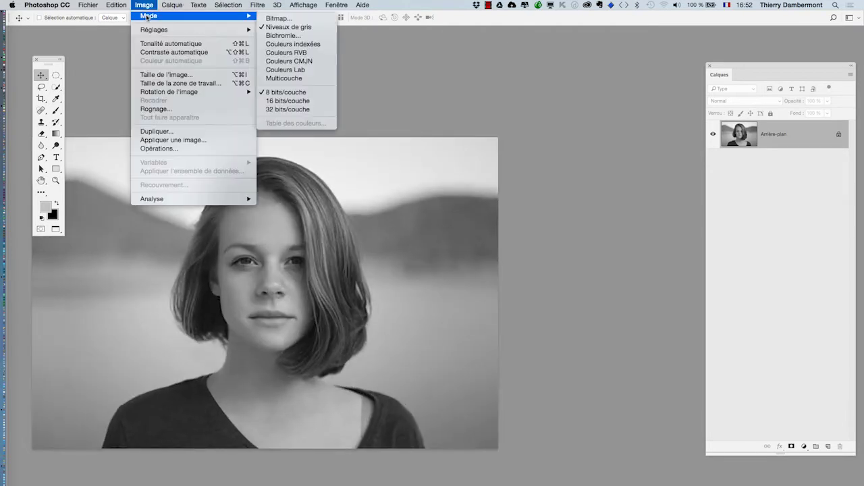
left_click(283, 19)
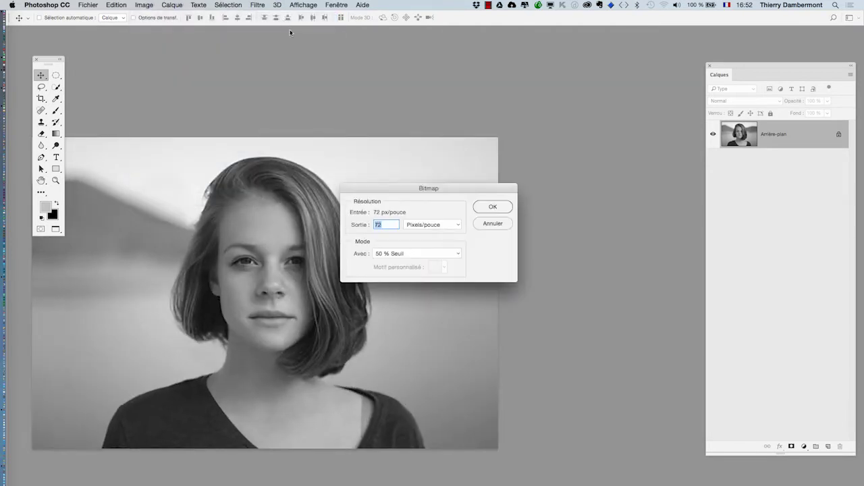
left_click(428, 254)
left_click(418, 268)
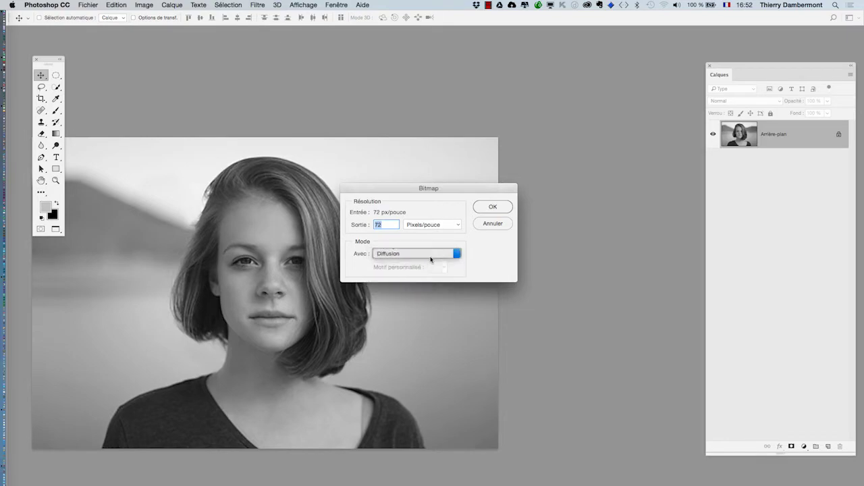
left_click(488, 207)
key("super+plus")
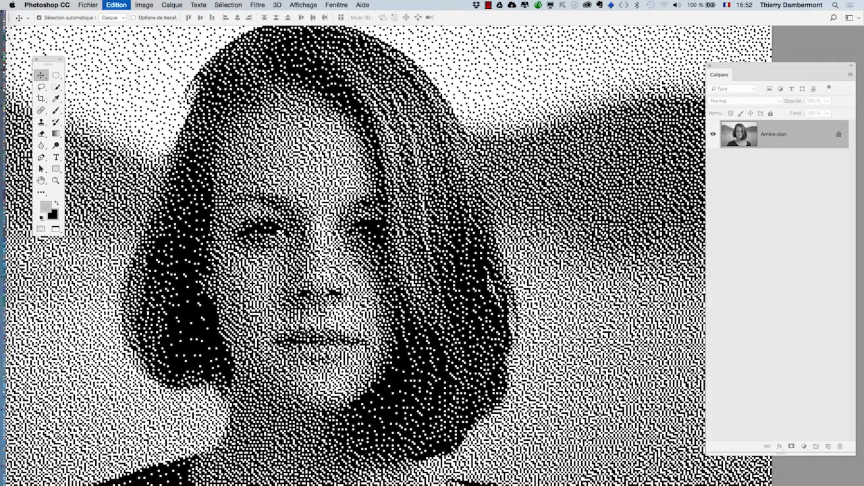
key("super+z")
key("super+z")
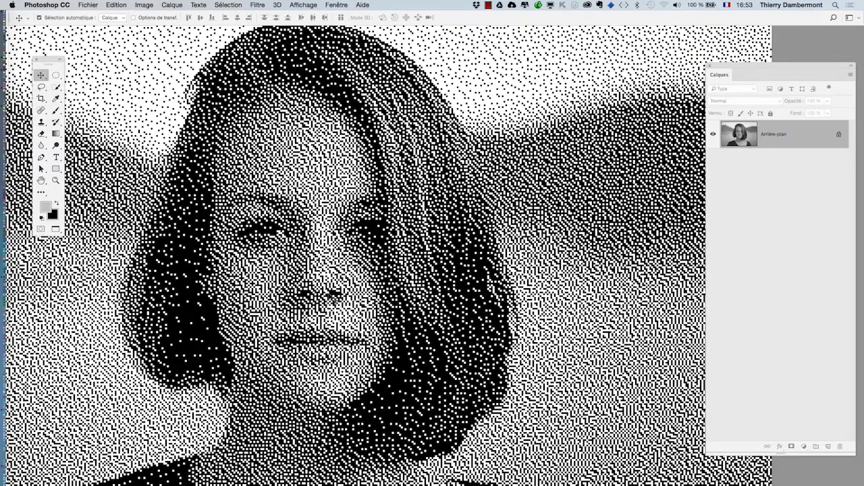
key("super+z")
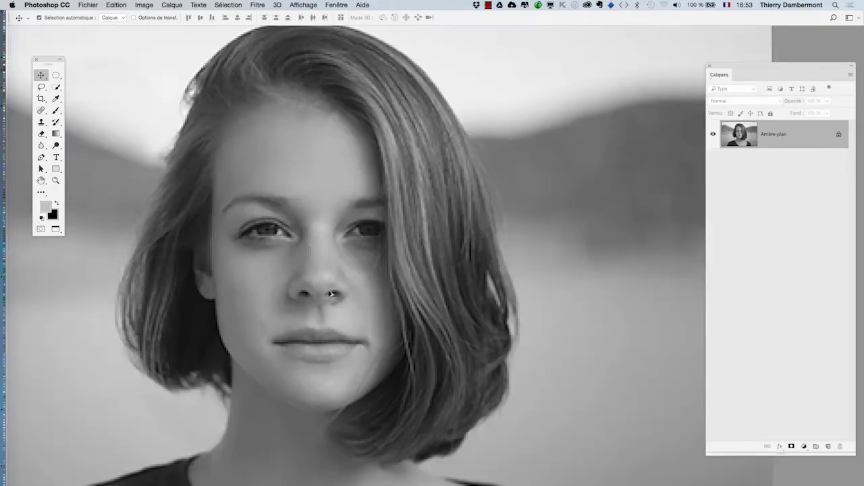
scroll(330, 294, "up", 5)
scroll(371, 280, "down", 3)
scroll(372, 280, "down", 3)
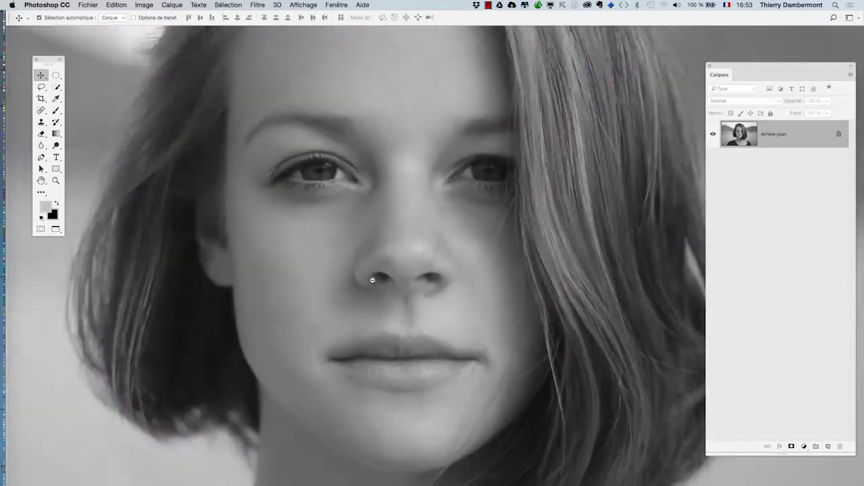
scroll(372, 280, "down", 2)
scroll(371, 281, "down", 1)
scroll(371, 281, "down", 2)
- Move the Calques panel beside the portrait and make it wider and shorter
left_click_drag(372, 338, 300, 292)
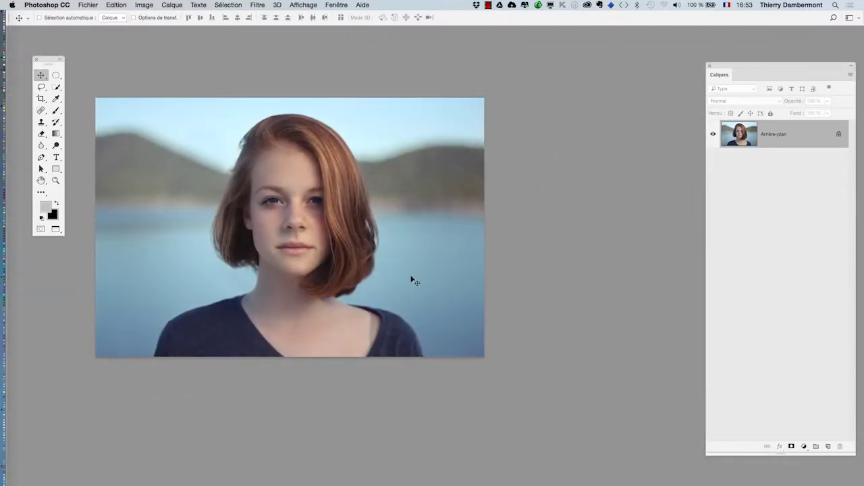
left_click_drag(719, 70, 554, 61)
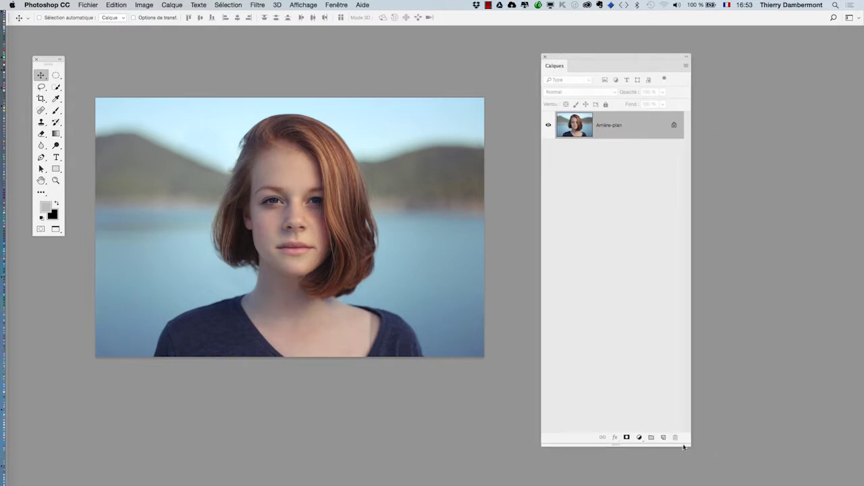
left_click_drag(688, 442, 754, 252)
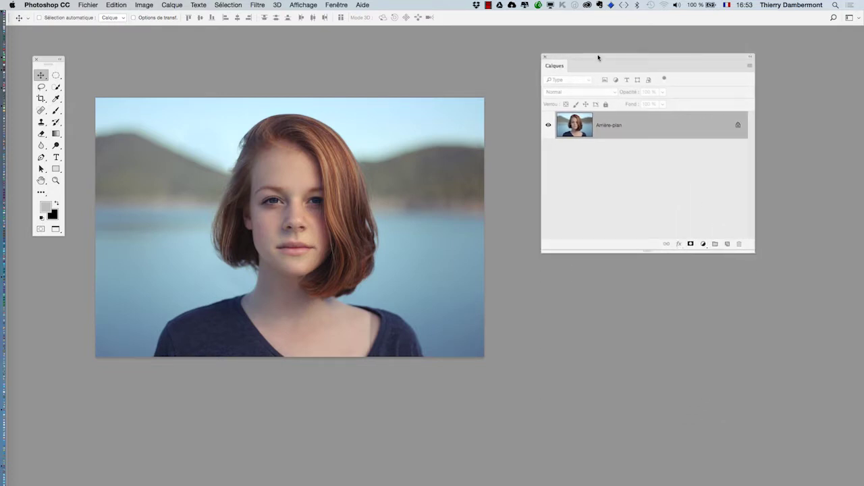
left_click_drag(598, 57, 661, 78)
left_click(175, 4)
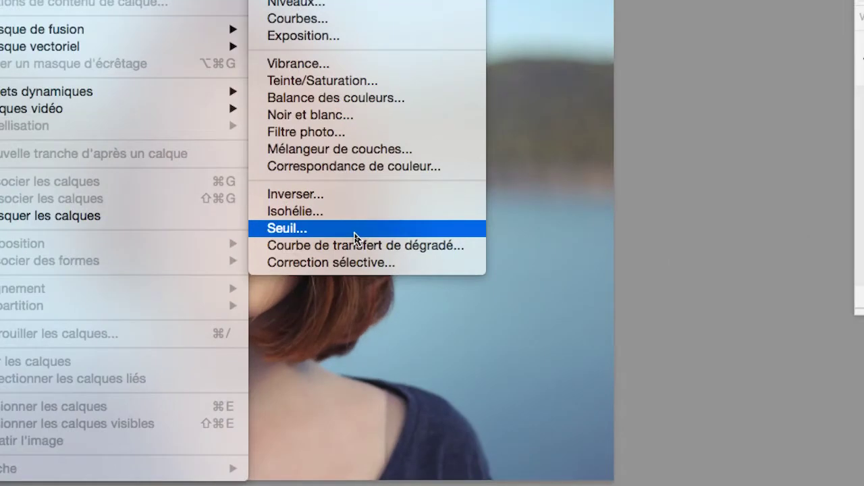
- Add a Seuil 1 threshold adjustment layer and lower its level to 79
left_click(356, 233)
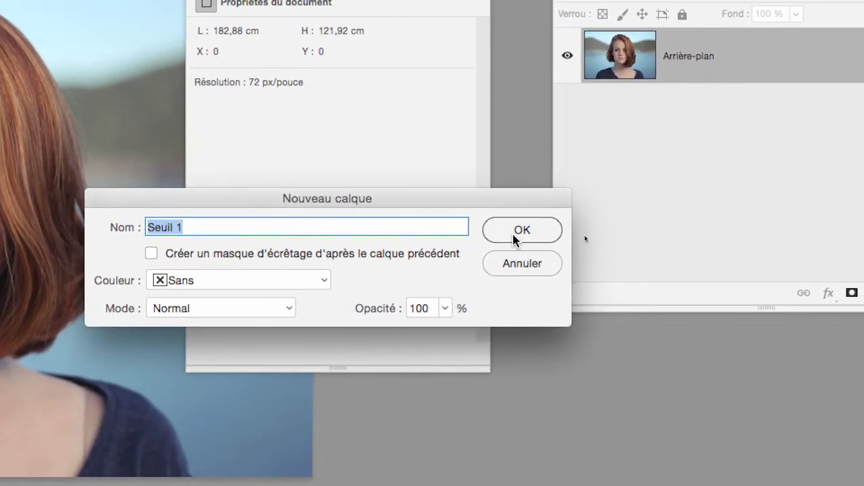
left_click(574, 231)
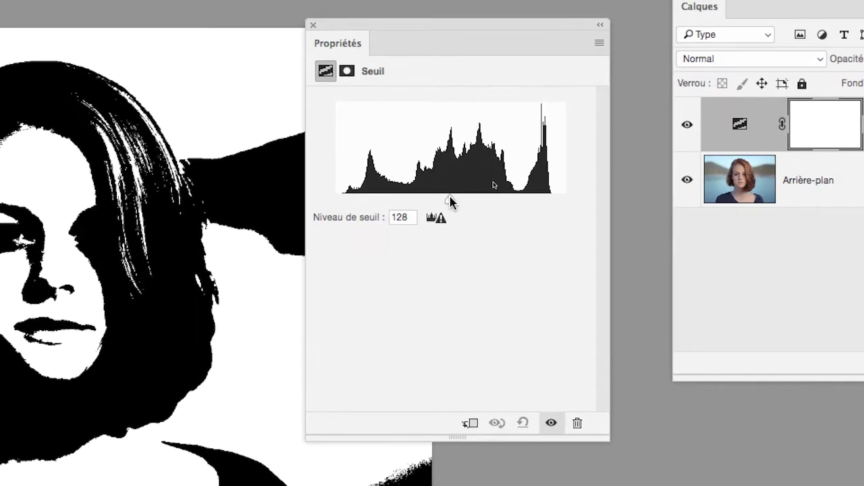
left_click_drag(400, 168, 394, 167)
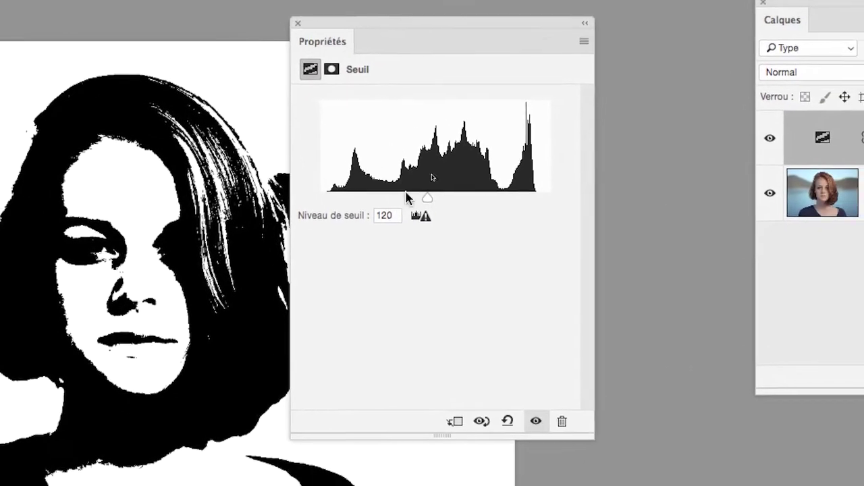
mouse_move(411, 196)
left_mouse_down()
mouse_move(399, 197)
mouse_move(443, 196)
mouse_move(387, 196)
mouse_move(401, 191)
left_mouse_up()
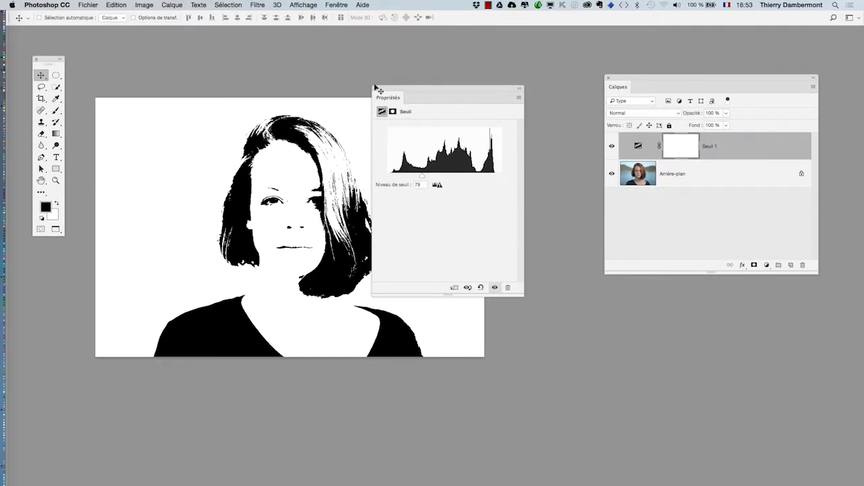
- Insert Calque 1 above Arrière-plan, fill it with 50% gris and blend it with Incrustation
left_click(375, 88)
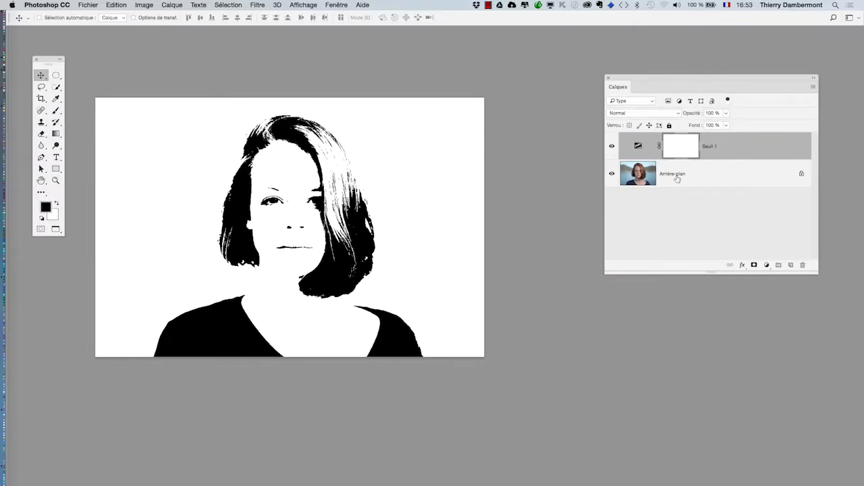
left_click(688, 185)
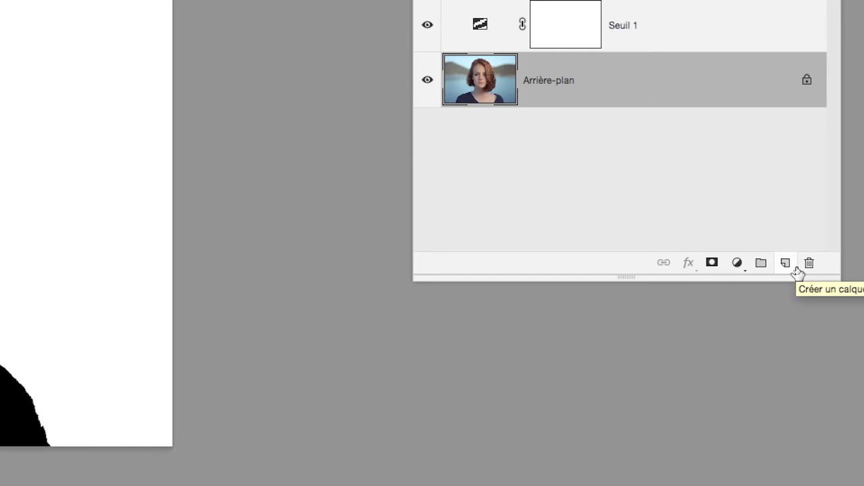
left_click(796, 268)
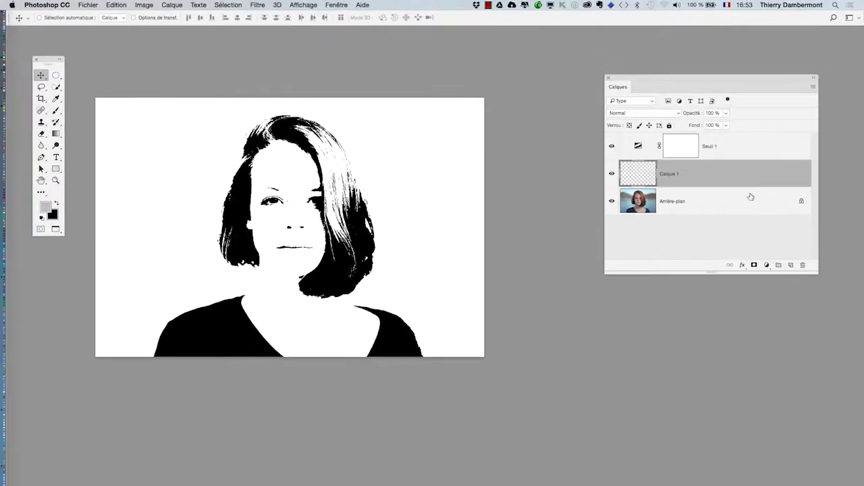
key("shift+F5")
left_click(189, 287)
key("v")
left_click(622, 112)
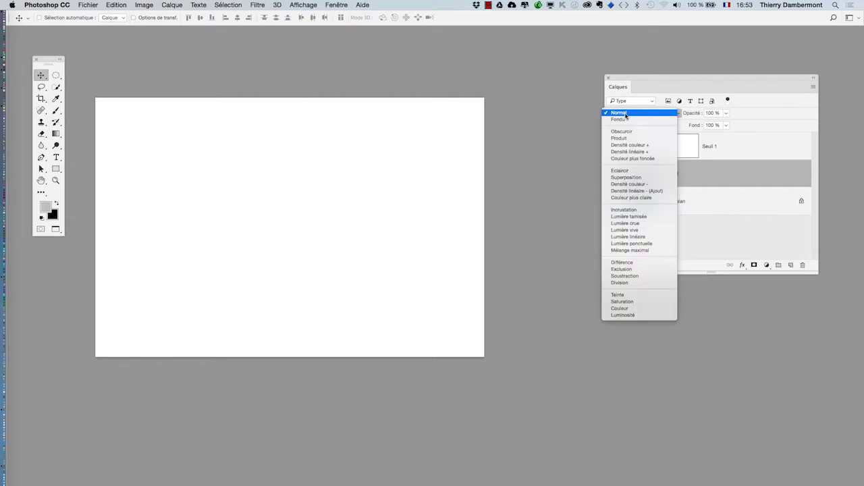
left_click(639, 210)
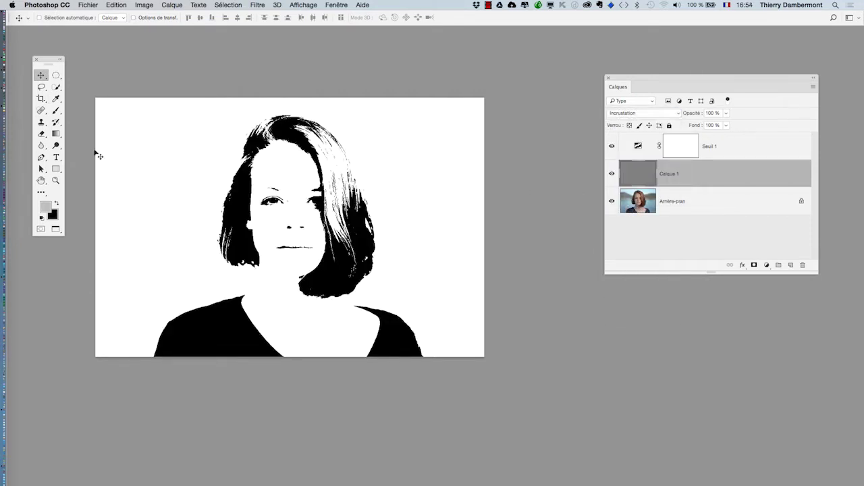
- Select the Brush tool and show the colour panel, moved off the portrait
left_click(55, 112)
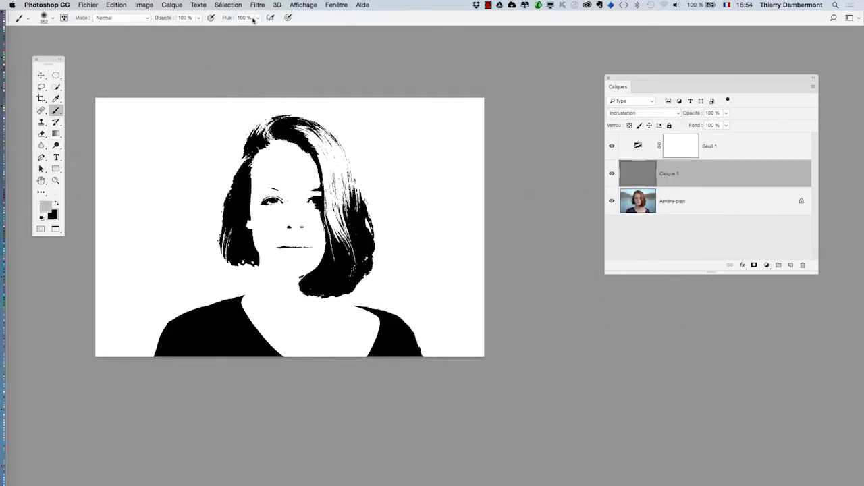
left_click(345, 4)
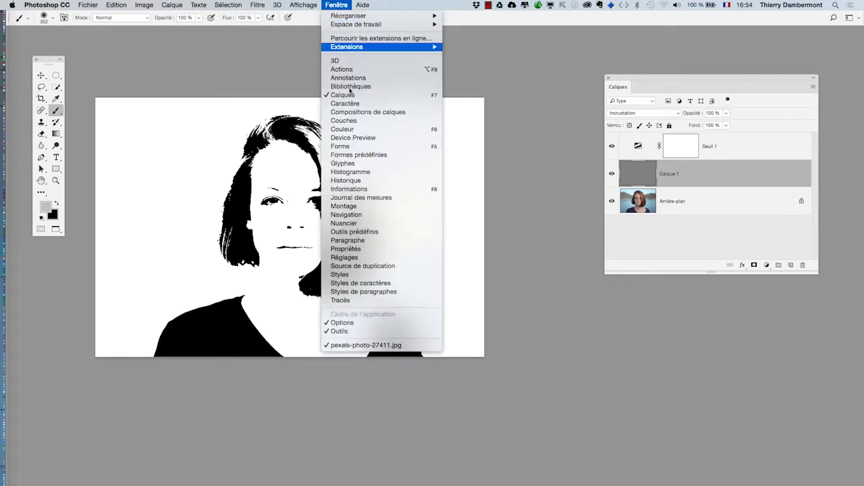
left_click(344, 129)
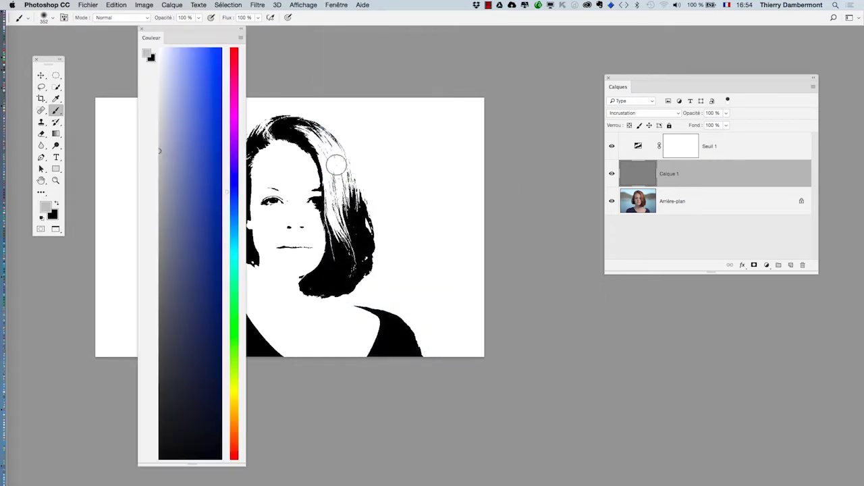
left_click_drag(197, 33, 511, 52)
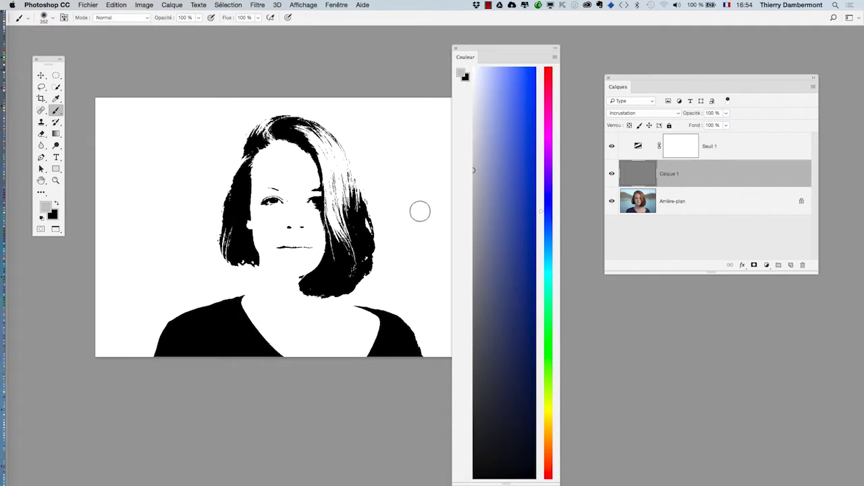
- Paint grey over the hair on Calque 1 so it fills in darker and fuller
mouse_move(372, 240)
left_mouse_down()
mouse_move(398, 240)
mouse_move(341, 249)
left_mouse_up()
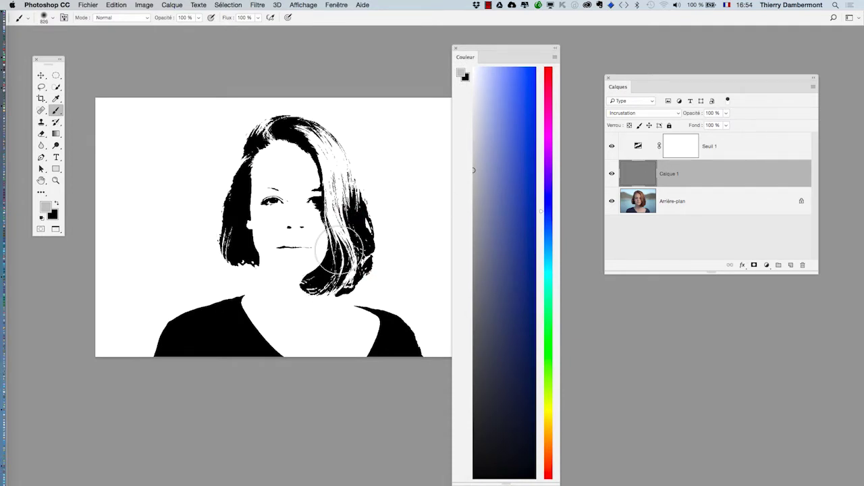
scroll(337, 250, "up", 3)
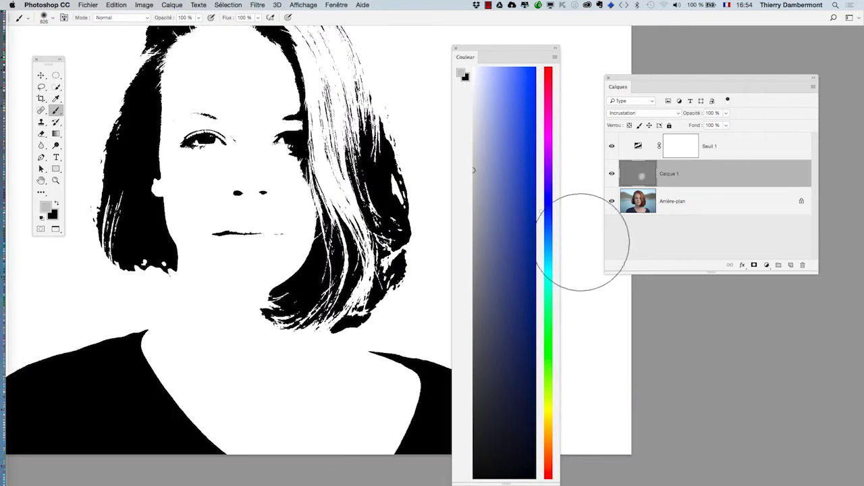
left_click_drag(400, 170, 313, 283)
left_click_drag(116, 216, 145, 232)
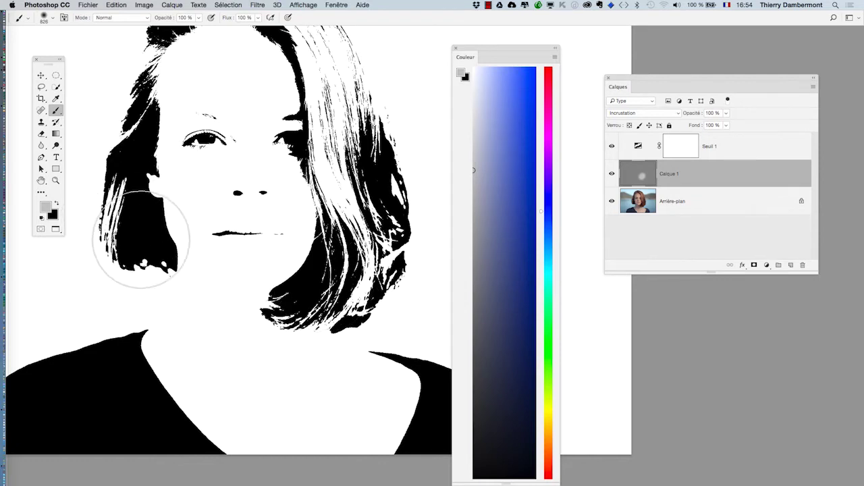
left_click_drag(267, 276, 263, 302)
scroll(272, 293, "down", 1)
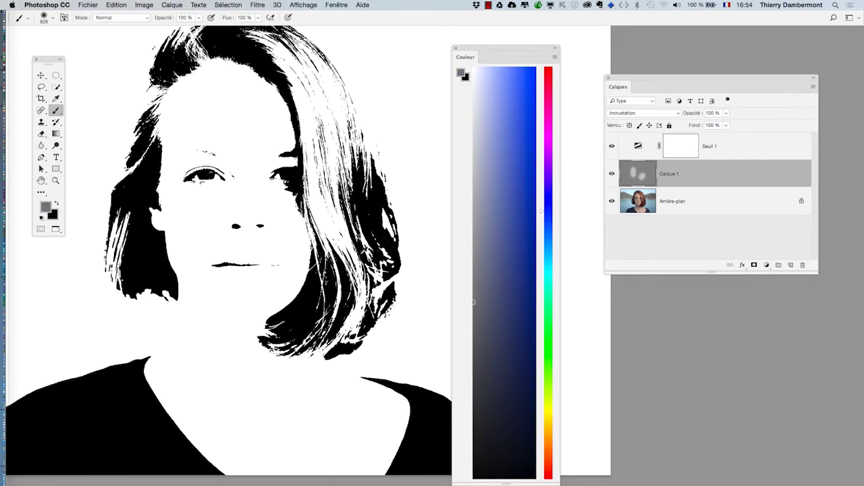
scroll(179, 335, "down", 2)
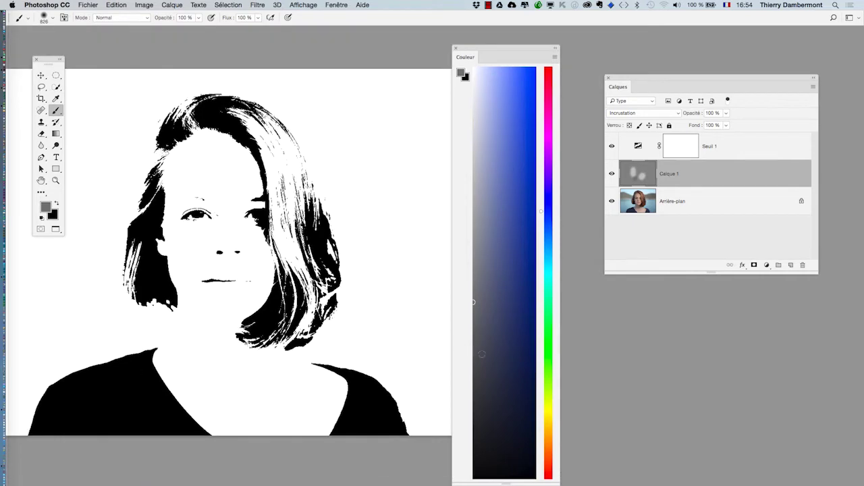
mouse_move(142, 304)
left_mouse_down()
mouse_move(241, 93)
mouse_move(308, 367)
mouse_move(228, 270)
mouse_move(216, 290)
mouse_move(225, 297)
mouse_move(218, 173)
mouse_move(203, 232)
mouse_move(230, 324)
left_mouse_up()
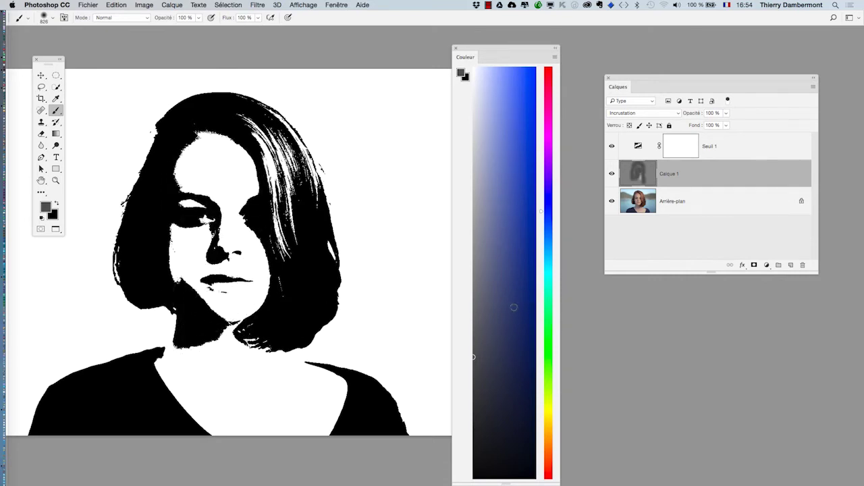
- Brighten both eyes with light grey at a 275 px brush, toggling layers to compare
left_click(473, 175)
left_click_drag(411, 200, 378, 203)
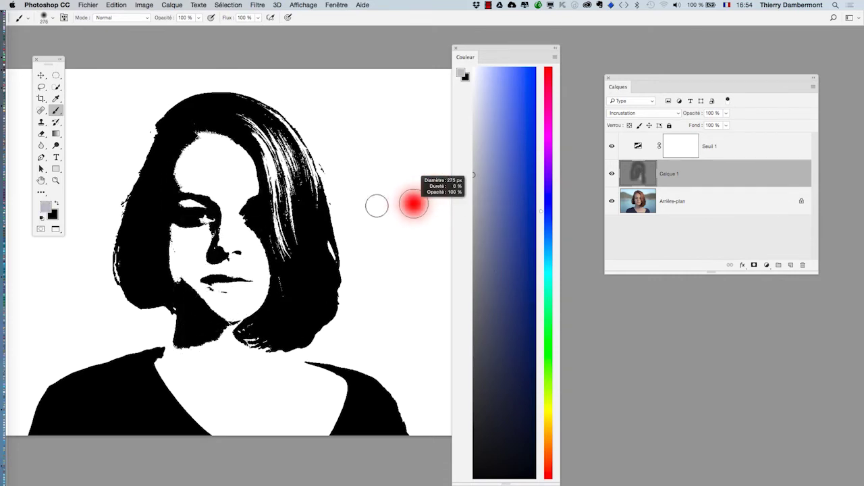
left_click_drag(194, 216, 189, 216)
left_click_drag(241, 216, 260, 225)
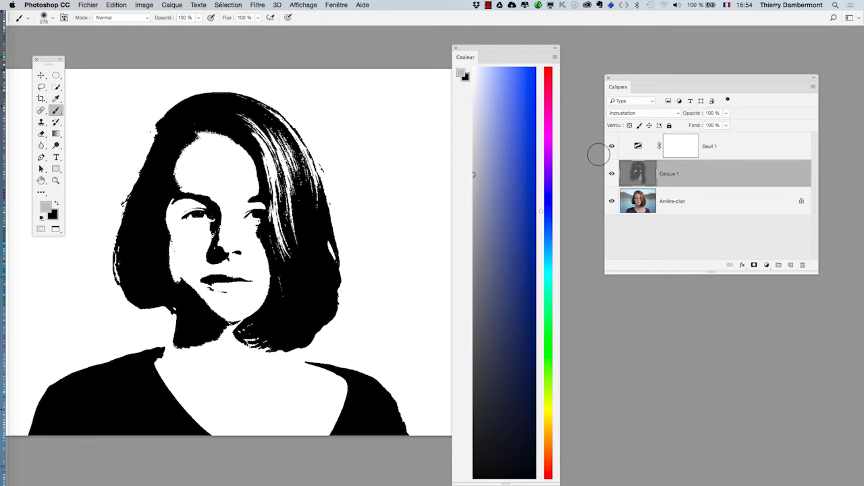
left_click(611, 175)
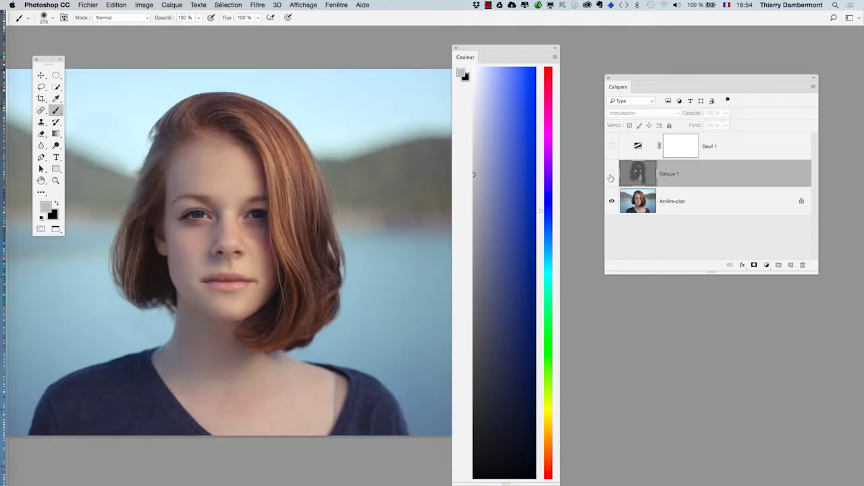
left_click_drag(611, 175, 612, 147)
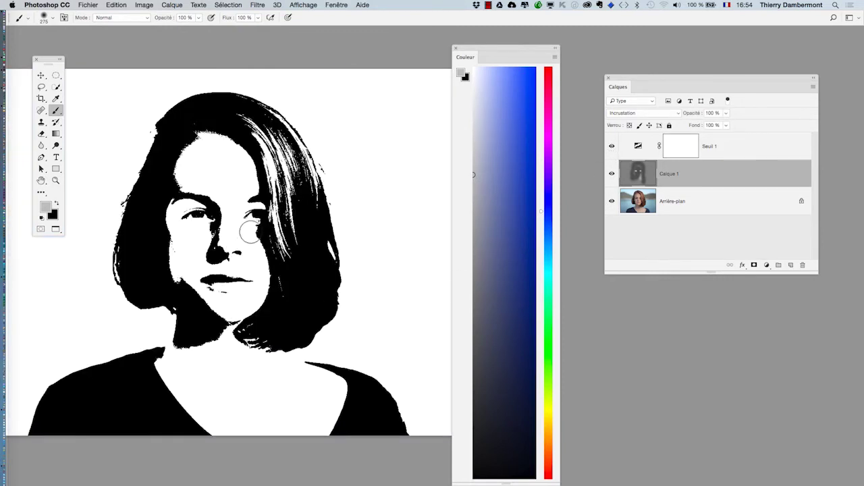
- Lighten the hair strands and neck shadow, and paint the crown hair solid black
mouse_move(250, 232)
left_mouse_down()
mouse_move(260, 270)
mouse_move(257, 209)
mouse_move(136, 124)
mouse_move(81, 338)
mouse_move(139, 131)
mouse_move(266, 81)
mouse_move(366, 220)
left_mouse_up()
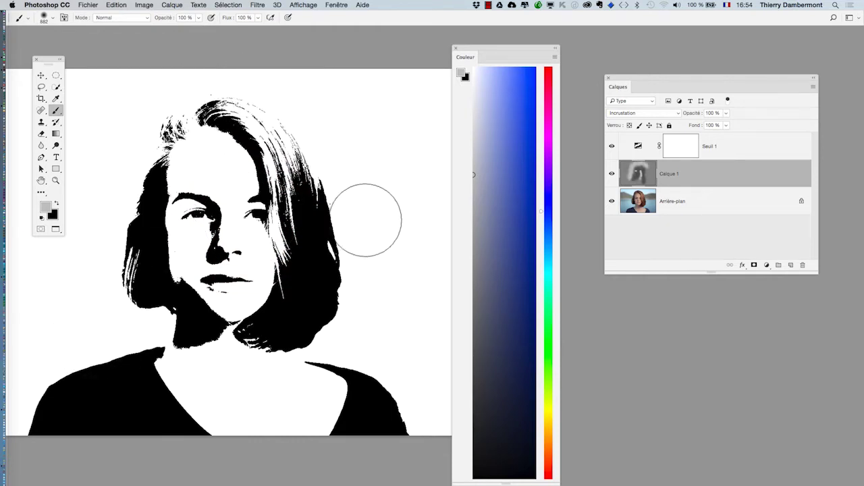
left_click_drag(125, 228, 120, 293)
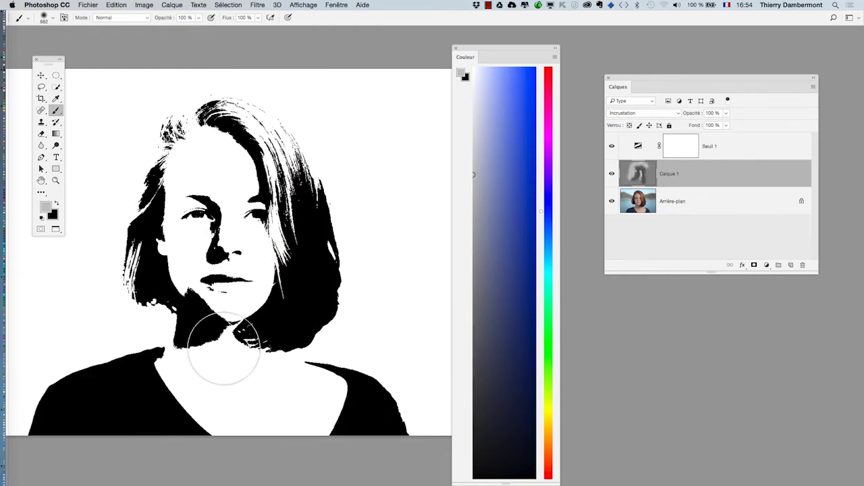
left_click_drag(224, 349, 183, 328)
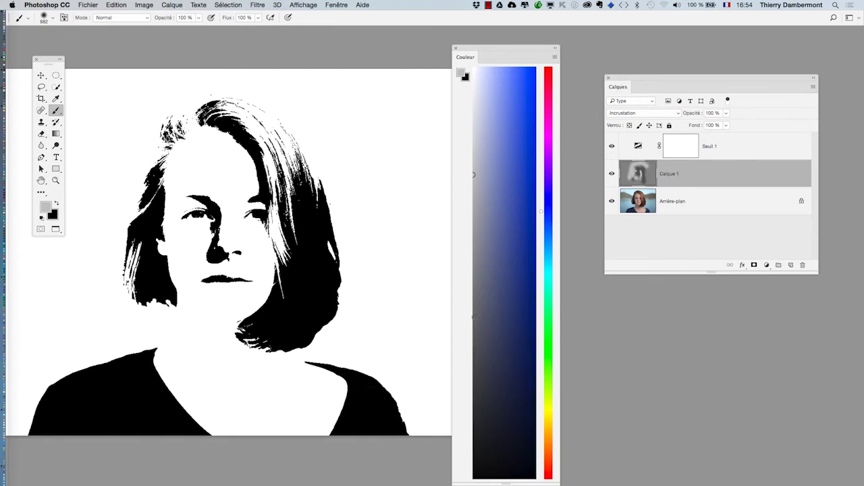
mouse_move(187, 328)
left_mouse_down()
mouse_move(196, 324)
mouse_move(183, 289)
mouse_move(164, 304)
left_mouse_up()
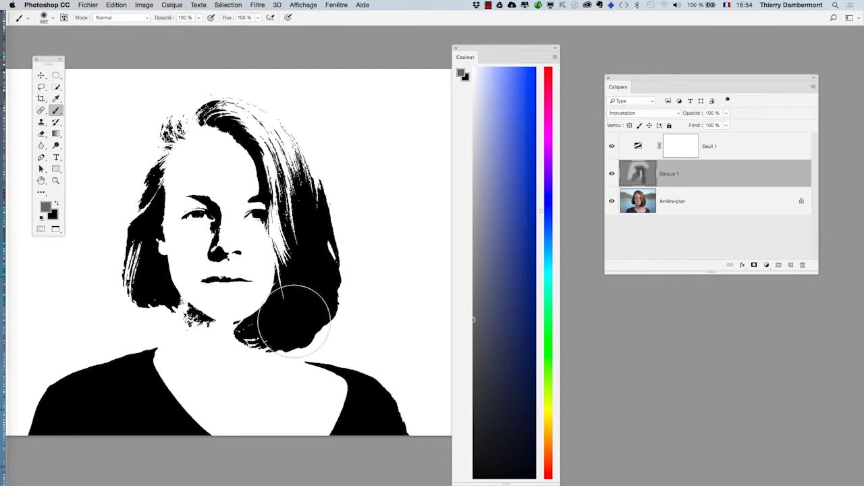
left_click_drag(154, 120, 176, 128)
scroll(327, 259, "down", 3)
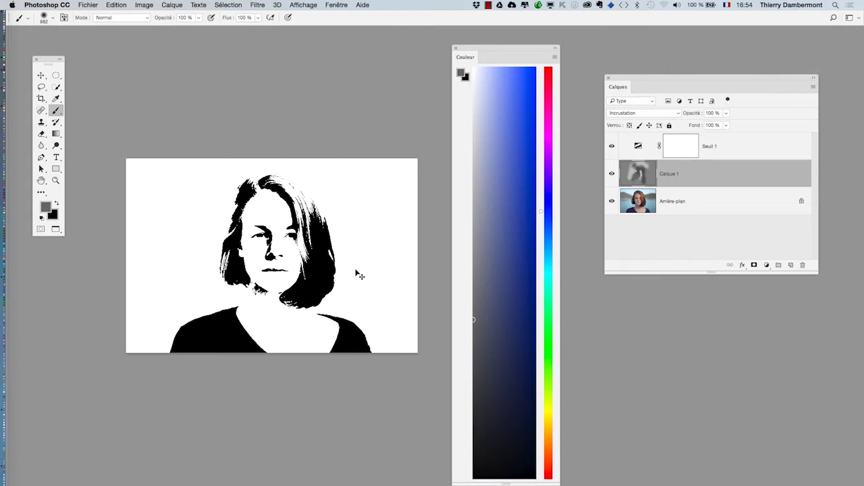
scroll(283, 254, "up", 3)
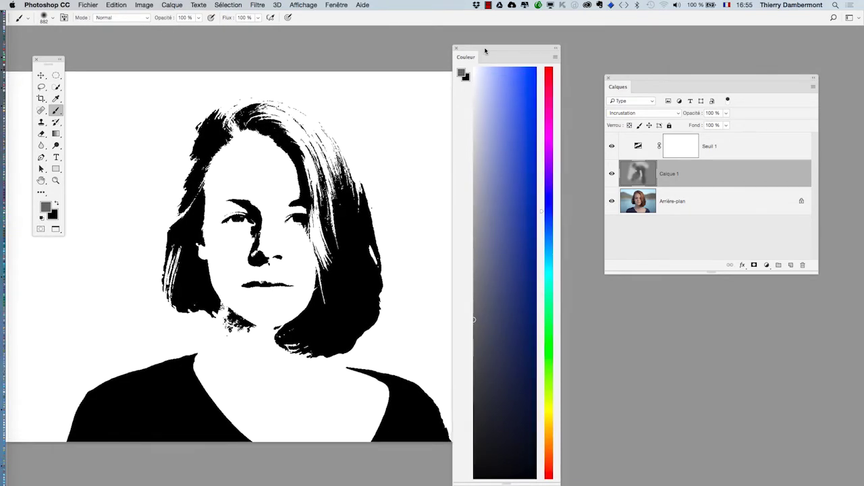
- Convert the Arrière-plan photo into a smart object layer named Calque 0
left_click_drag(483, 54, 496, 56)
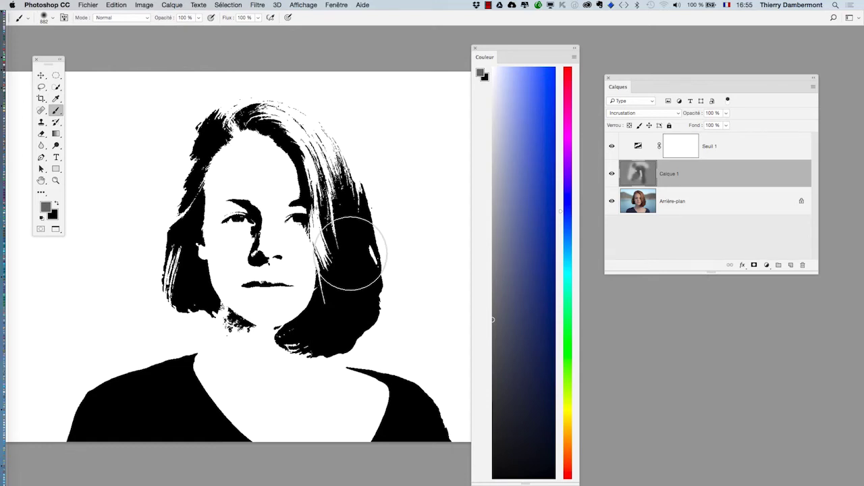
left_click(691, 211)
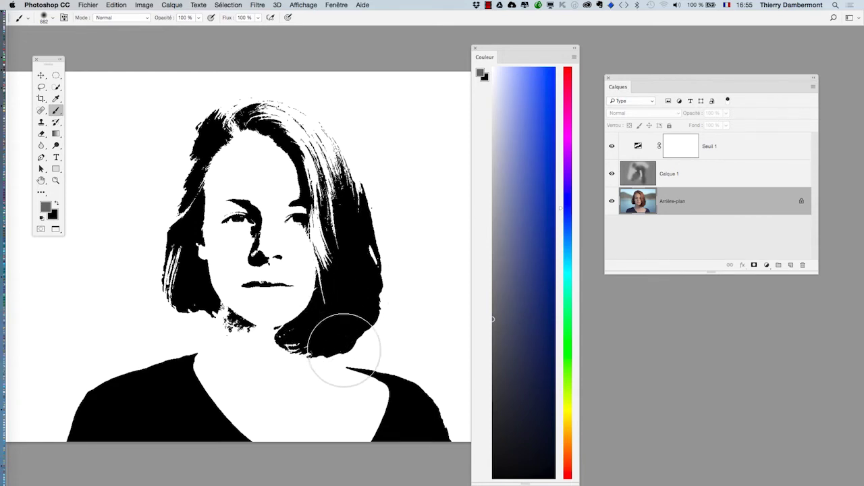
mouse_move(667, 78)
left_mouse_down()
mouse_move(647, 66)
mouse_move(653, 60)
left_mouse_up()
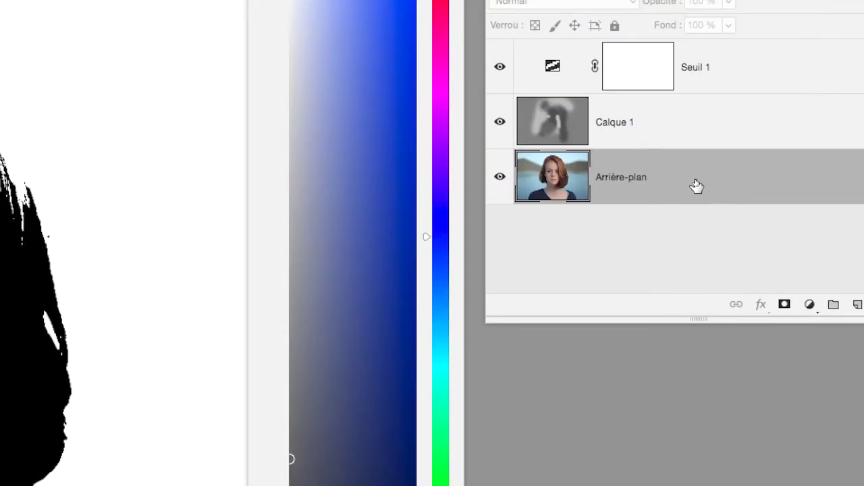
right_click(697, 186)
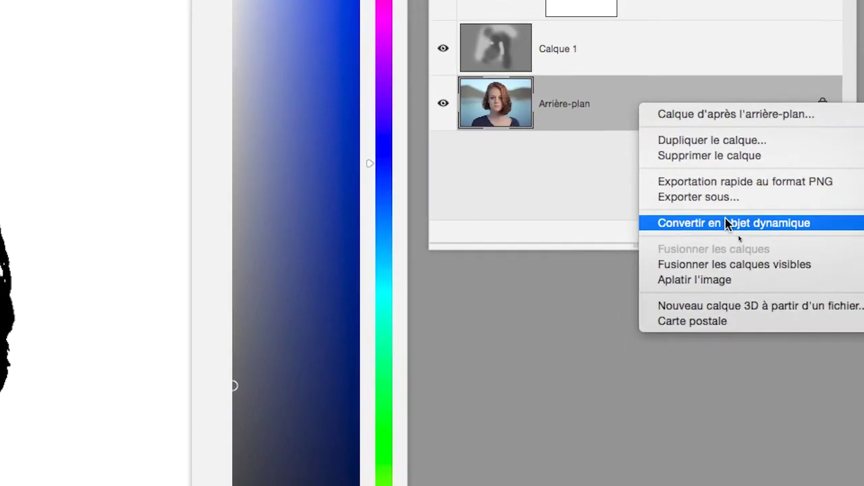
left_click(728, 222)
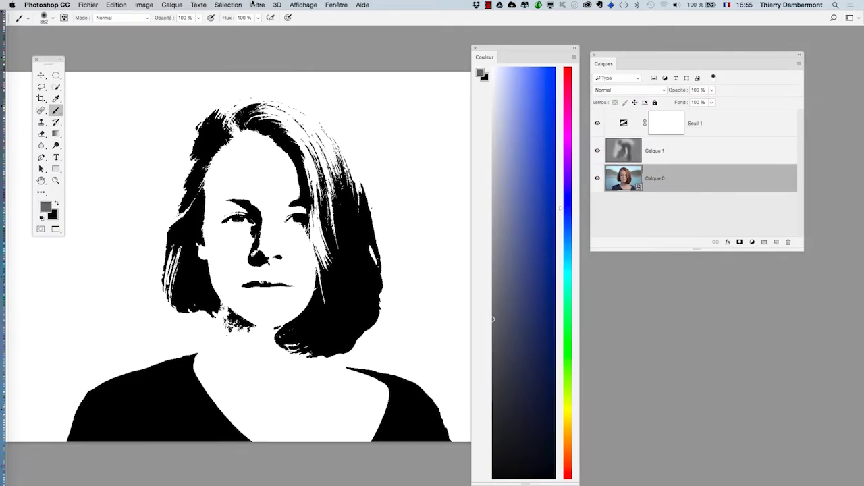
left_click(254, 5)
mouse_move(262, 138)
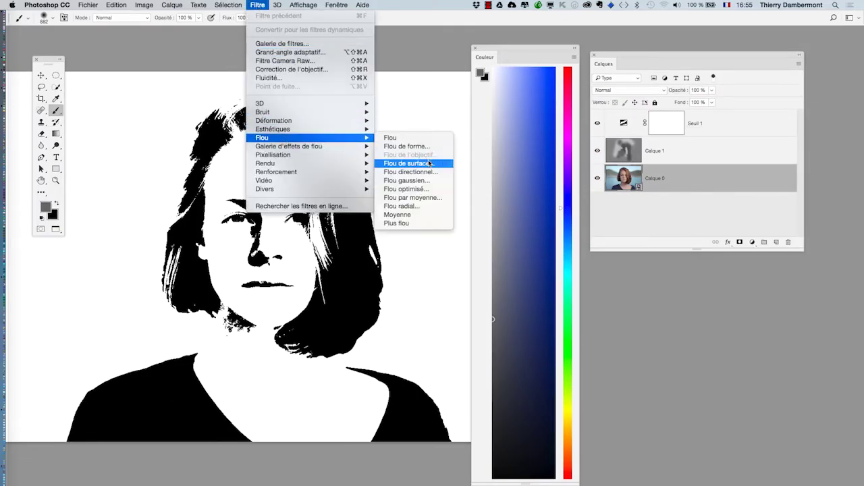
- Apply a Flou gaussien smart filter to Calque 0, then reduce its radius to 3,9 pixels
left_click(433, 181)
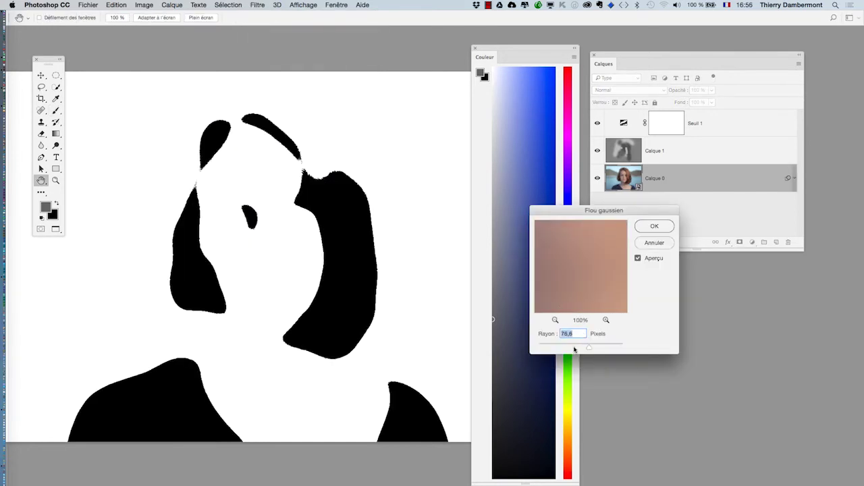
left_click(653, 227)
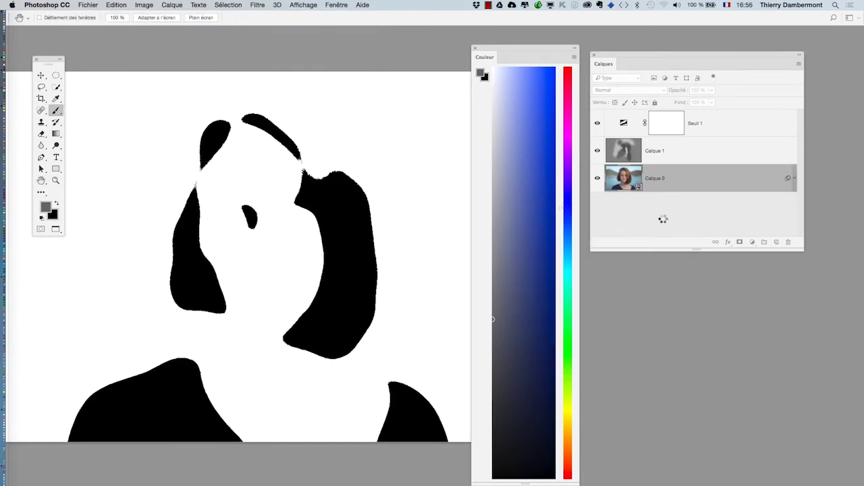
key("b")
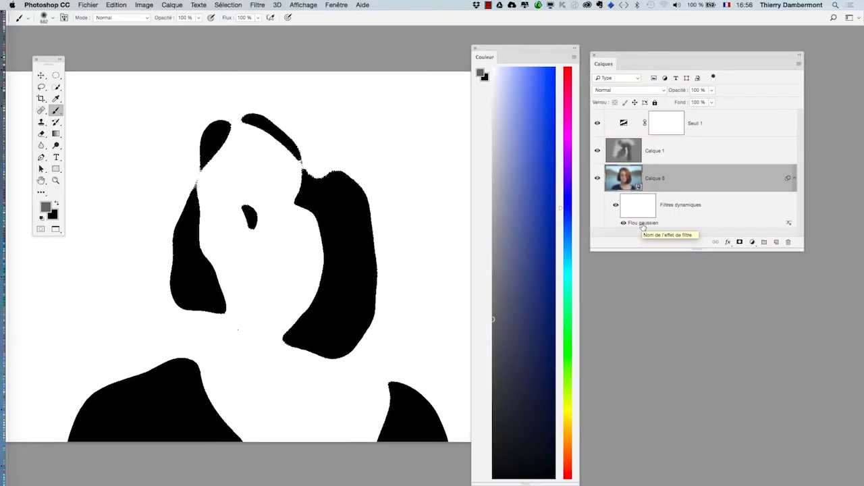
double_click(642, 224)
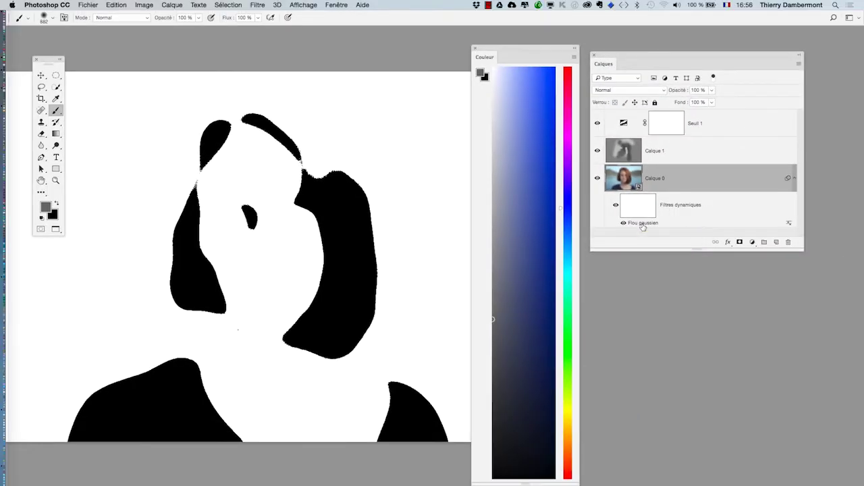
left_click(567, 346)
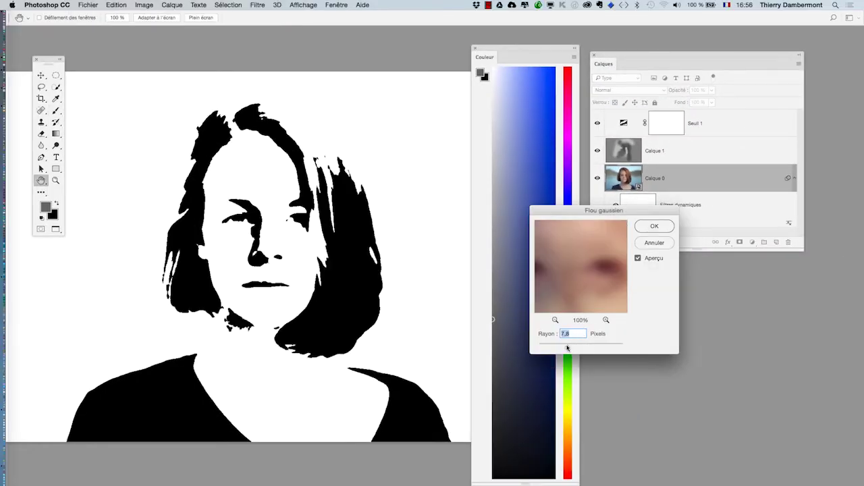
mouse_move(561, 346)
left_mouse_down()
mouse_move(543, 348)
mouse_move(570, 346)
left_mouse_up()
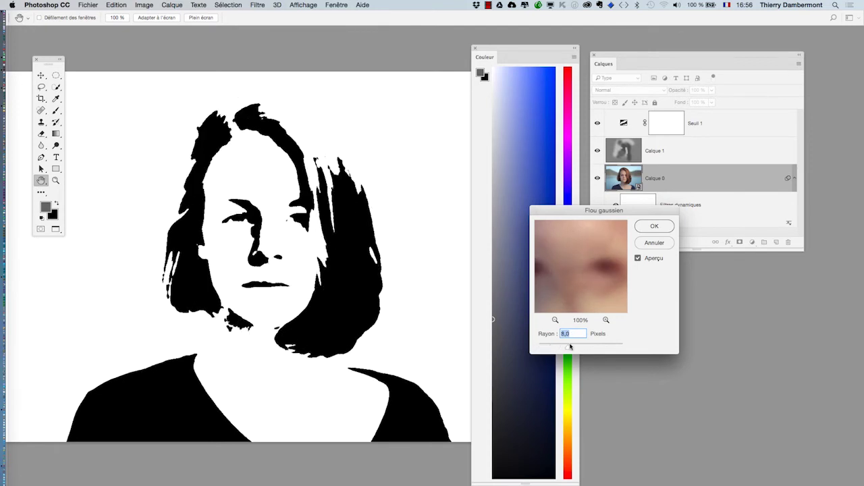
left_click(654, 226)
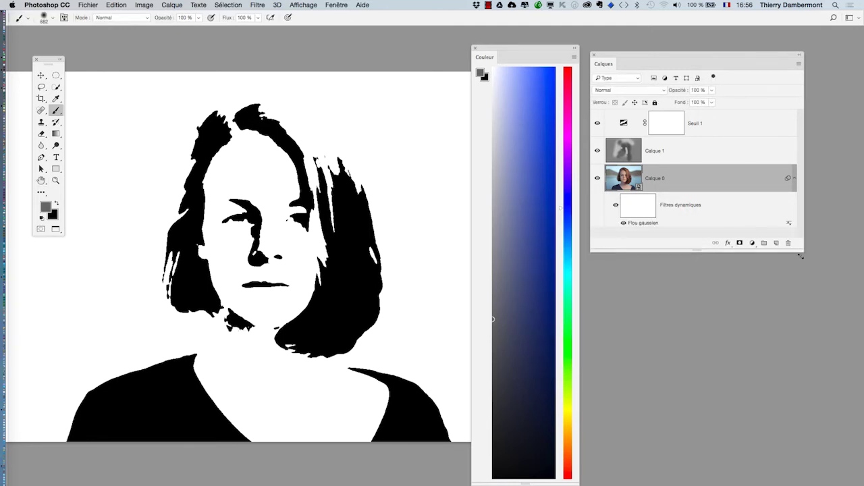
left_click_drag(801, 249, 805, 291)
- Paint black on Calque 0's Smart Filters mask over both eyes and the nose to restore sharp detail
scroll(206, 238, "up", 3)
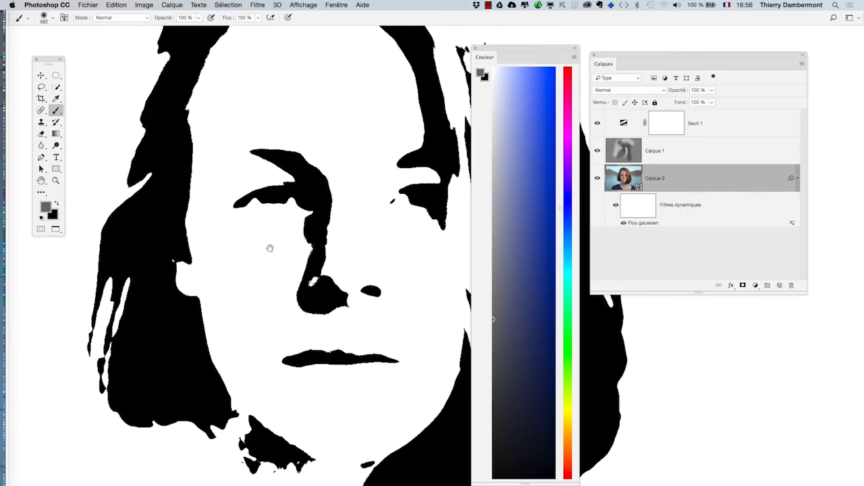
scroll(270, 247, "right", 5)
left_click(633, 213)
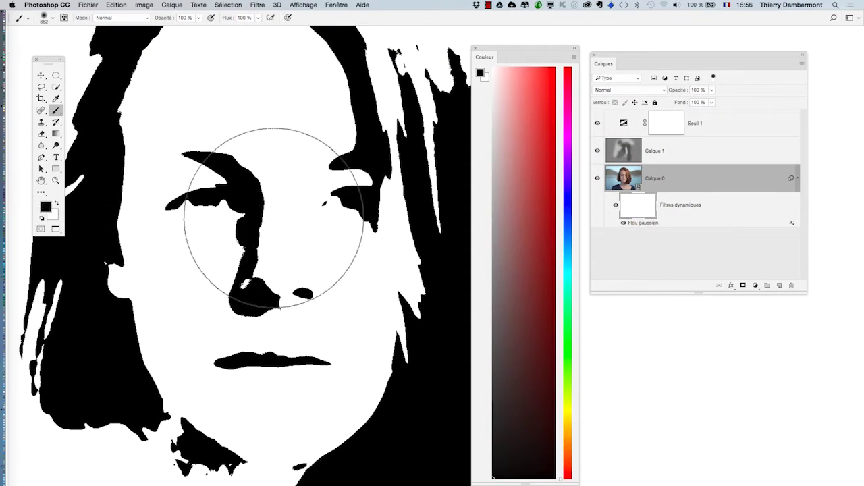
left_click_drag(310, 240, 270, 239)
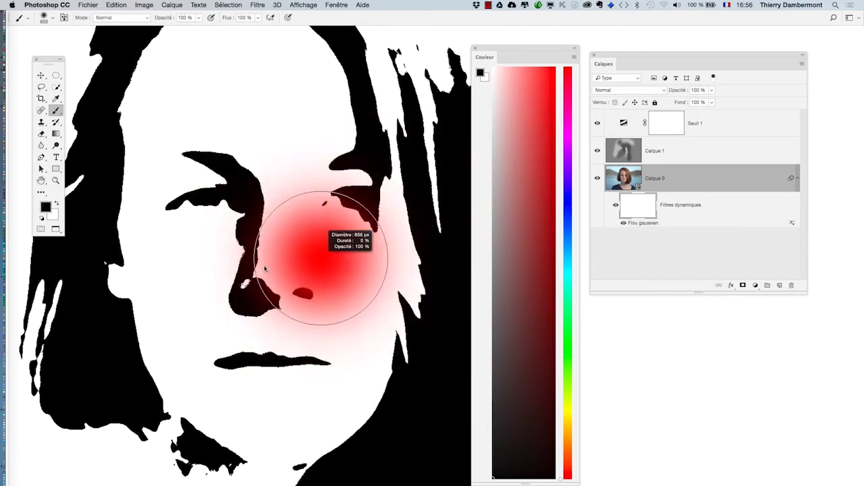
left_click_drag(223, 200, 193, 197)
left_click_drag(330, 203, 378, 203)
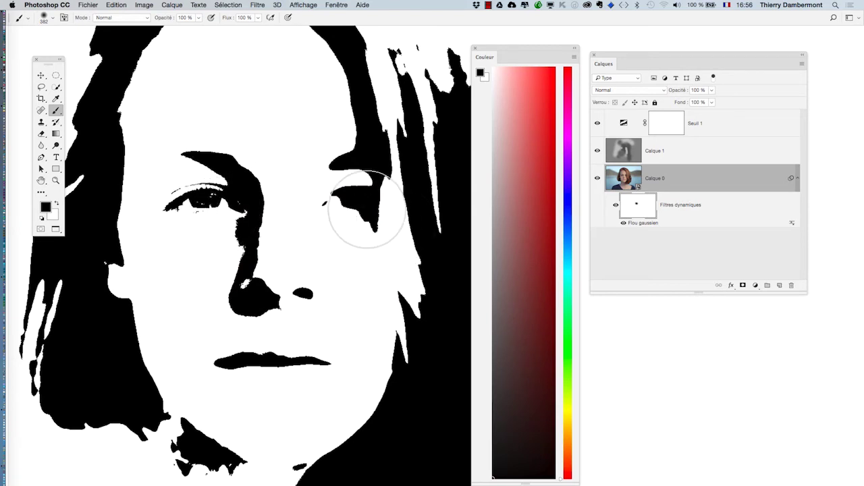
left_click_drag(317, 203, 378, 209)
mouse_move(254, 231)
left_mouse_down()
mouse_move(261, 270)
mouse_move(228, 295)
left_mouse_up()
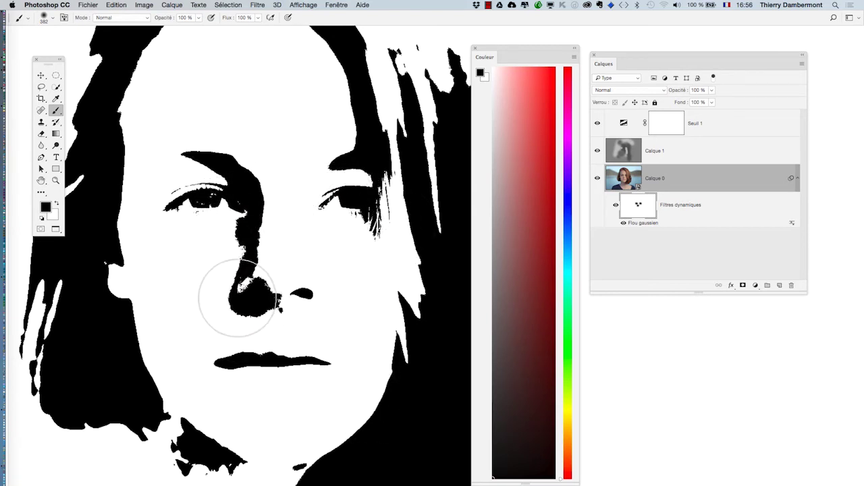
- On the gray overlay layer Calque 1, lighten the left part of the nose shape
left_click(626, 157)
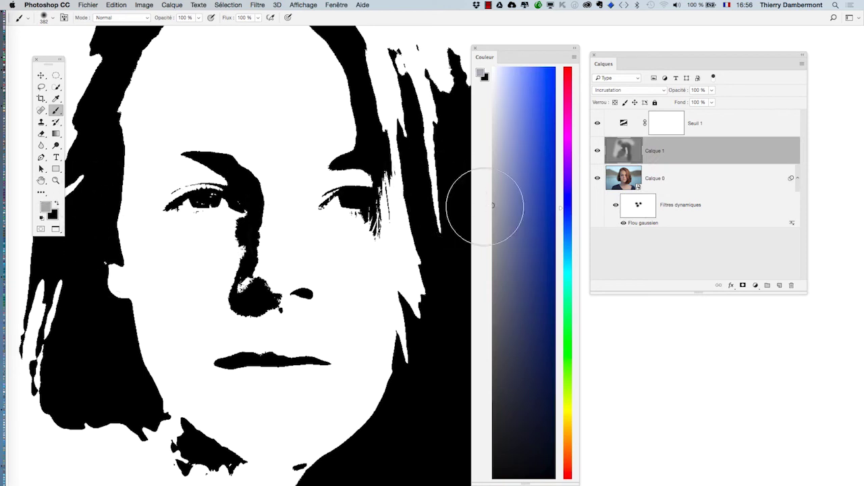
left_click_drag(368, 273, 317, 277)
mouse_move(249, 299)
left_mouse_down()
mouse_move(223, 294)
mouse_move(237, 303)
mouse_move(242, 223)
mouse_move(228, 284)
left_mouse_up()
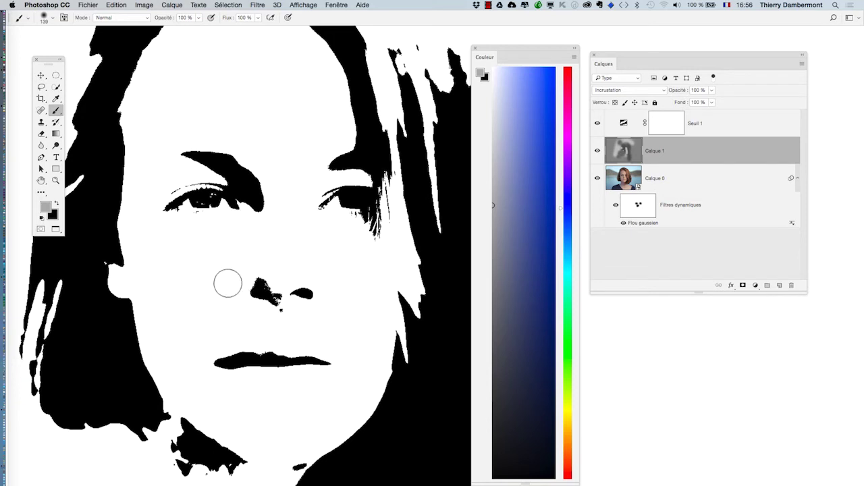
left_click(376, 337, "alt+super")
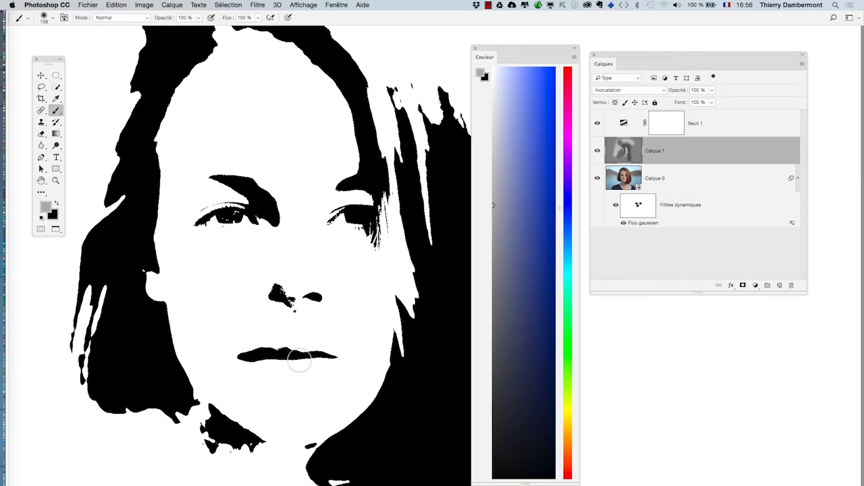
- Reshape and lengthen the lips, lighten their right and lower-left parts in grey, then zoom out to the whole portrait
left_click_drag(376, 328, 396, 318)
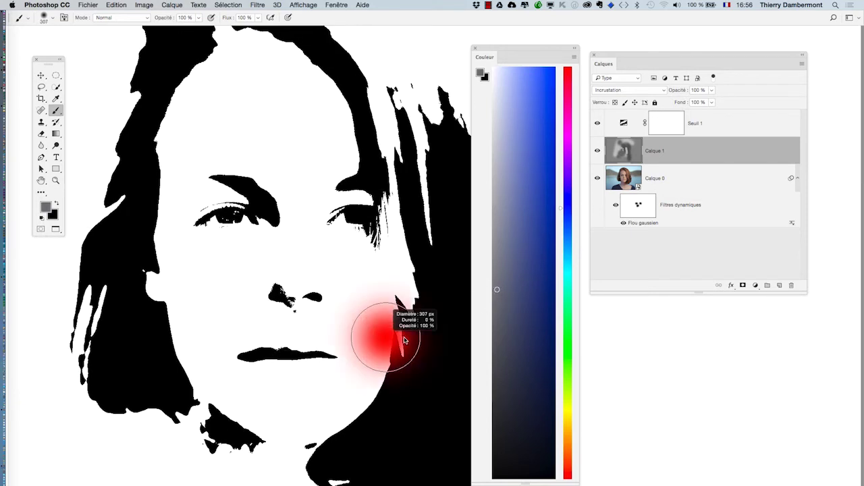
left_click_drag(328, 361, 239, 362)
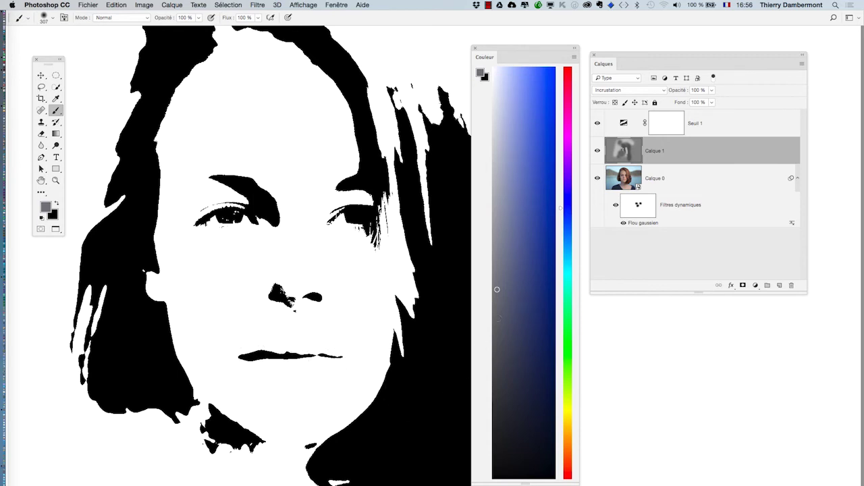
left_click_drag(504, 193, 488, 188)
mouse_move(331, 354)
left_mouse_down()
mouse_move(286, 358)
mouse_move(328, 361)
mouse_move(339, 349)
left_mouse_up()
key("x")
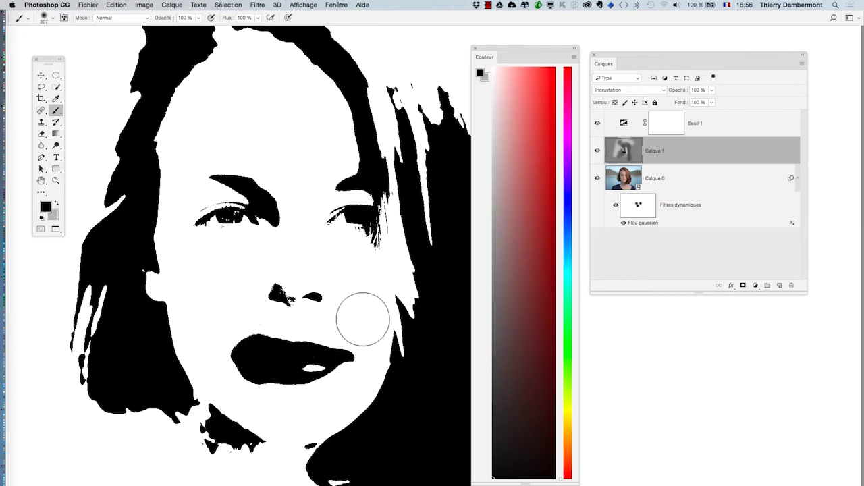
key("x")
mouse_move(270, 357)
left_mouse_down()
mouse_move(227, 339)
mouse_move(269, 393)
mouse_move(303, 401)
left_mouse_up()
left_click(312, 422, "ctrl+alt")
left_click(312, 423, "ctrl+alt")
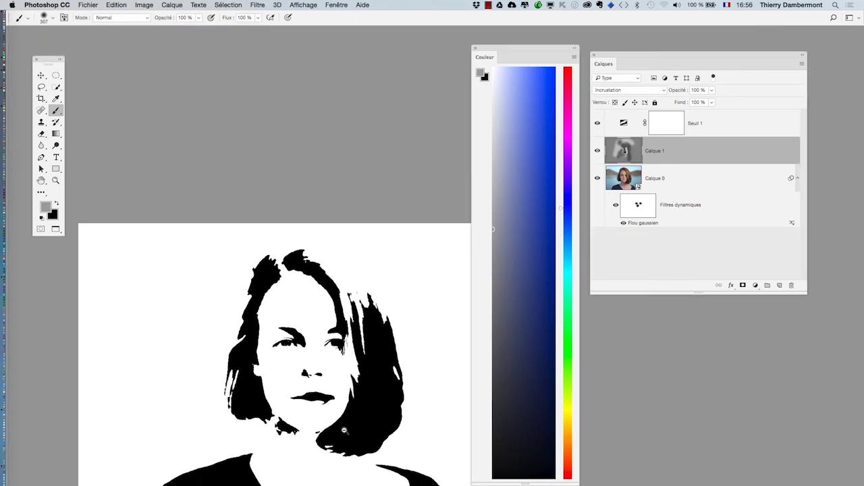
- On Calque 1, paint out the black blotch below the chin and lighten the stray hair areas with a larger brush
mouse_move(341, 430)
left_mouse_down()
mouse_move(321, 382)
mouse_move(324, 308)
left_mouse_up()
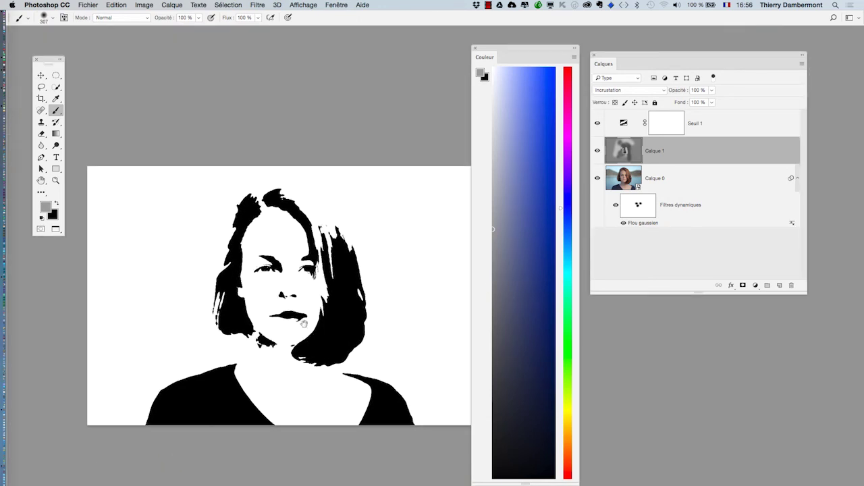
scroll(330, 295, "up", 1)
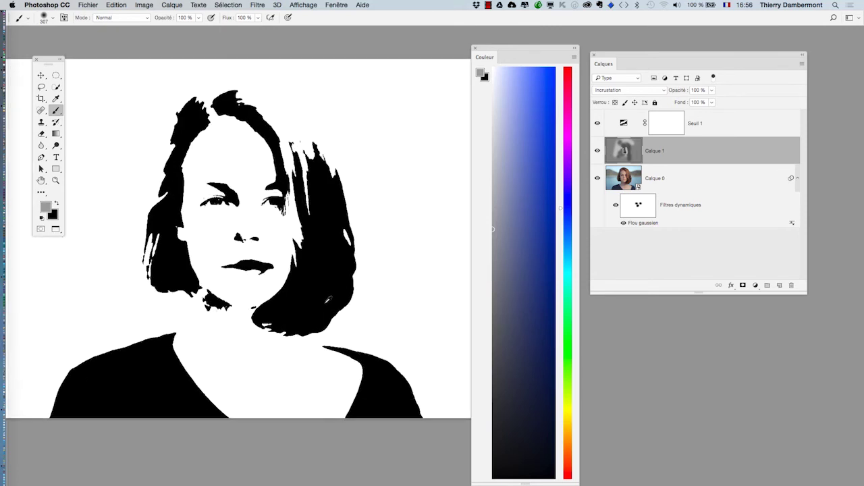
scroll(329, 300, "up", 1)
scroll(329, 302, "up", 1)
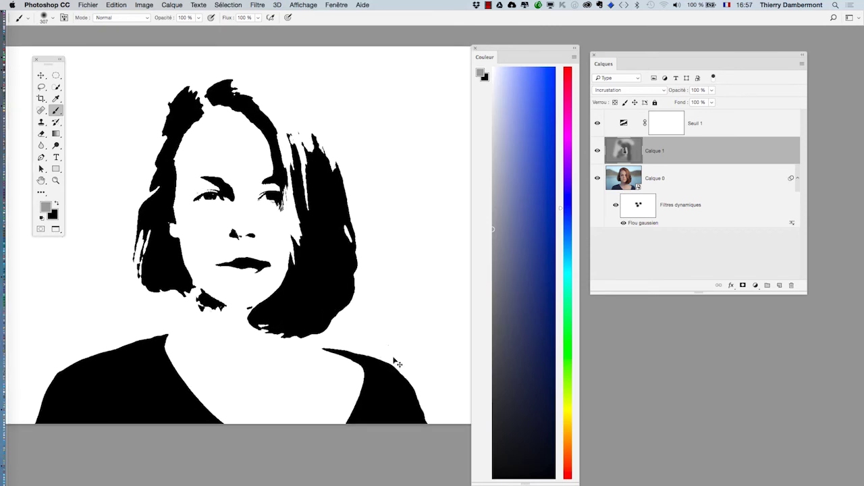
left_click_drag(219, 297, 197, 305)
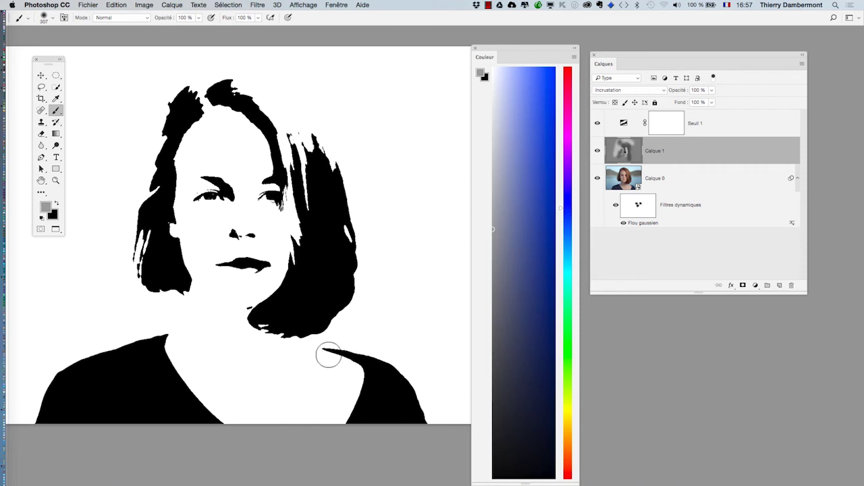
left_click_drag(328, 357, 378, 358)
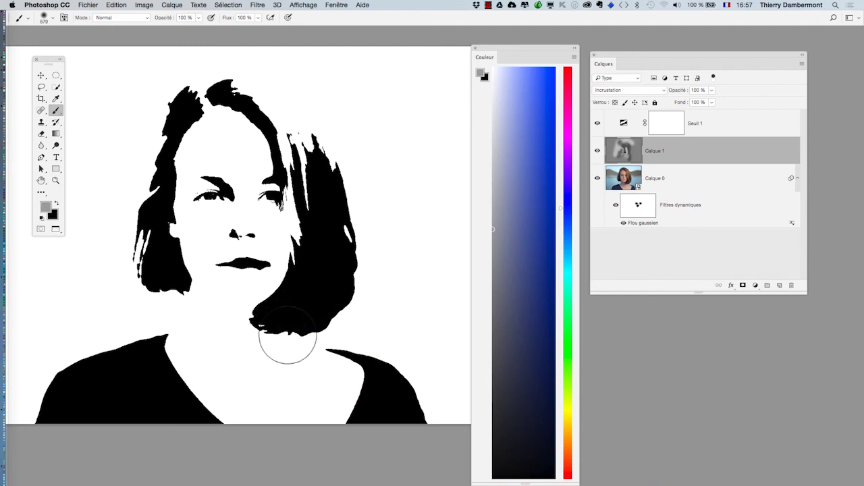
left_click_drag(247, 313, 328, 250)
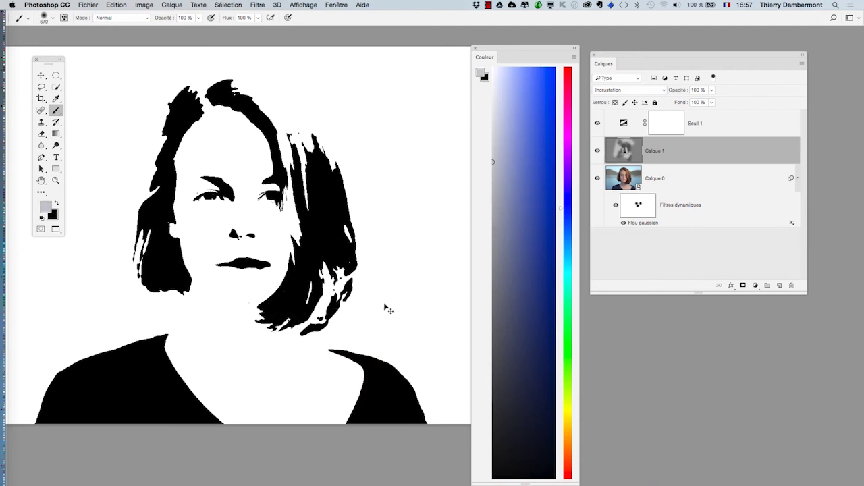
left_click_drag(170, 120, 150, 219)
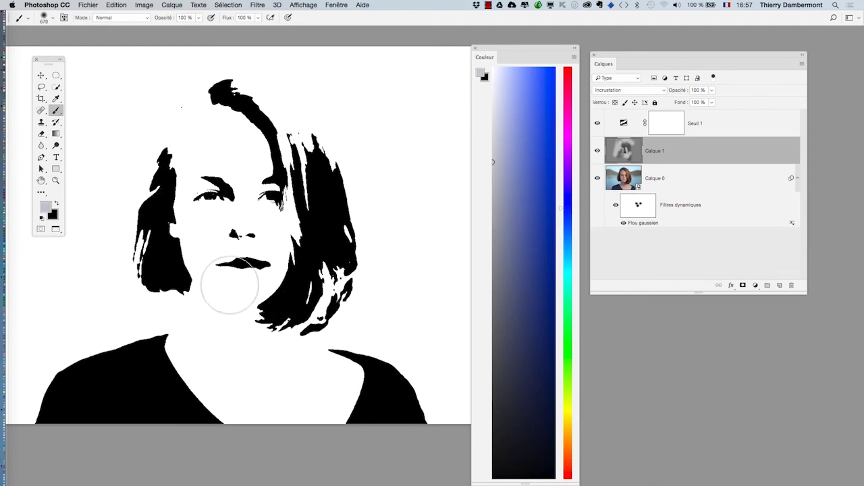
scroll(335, 353, "down", 1)
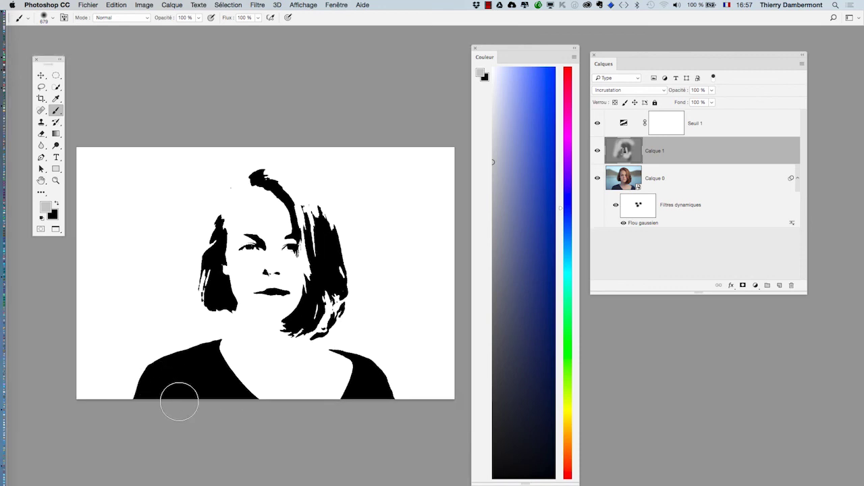
- Save the document as pexels-photo-27411-02.psd in Photoshop format
left_click(88, 5)
left_click(101, 102)
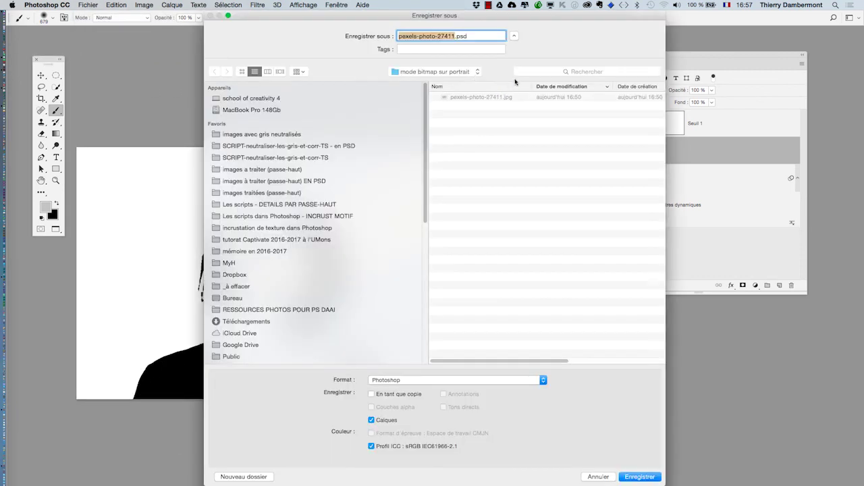
left_click(455, 39)
type("-02")
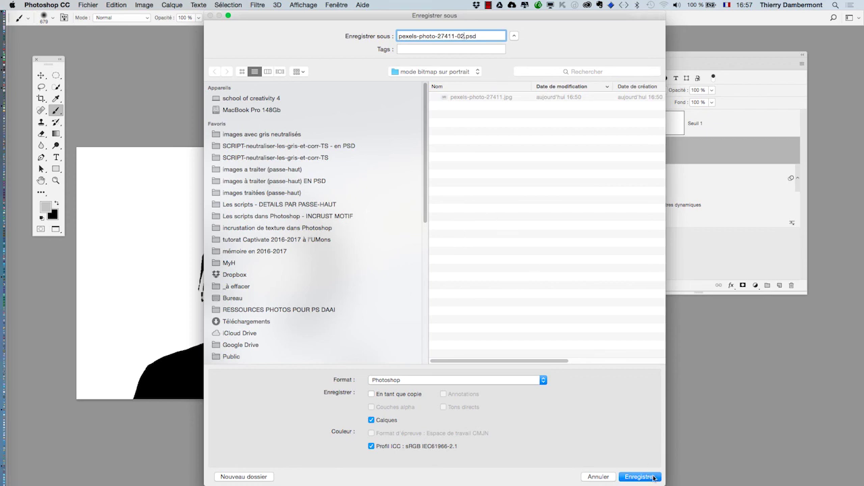
left_click(654, 477)
left_click(598, 123)
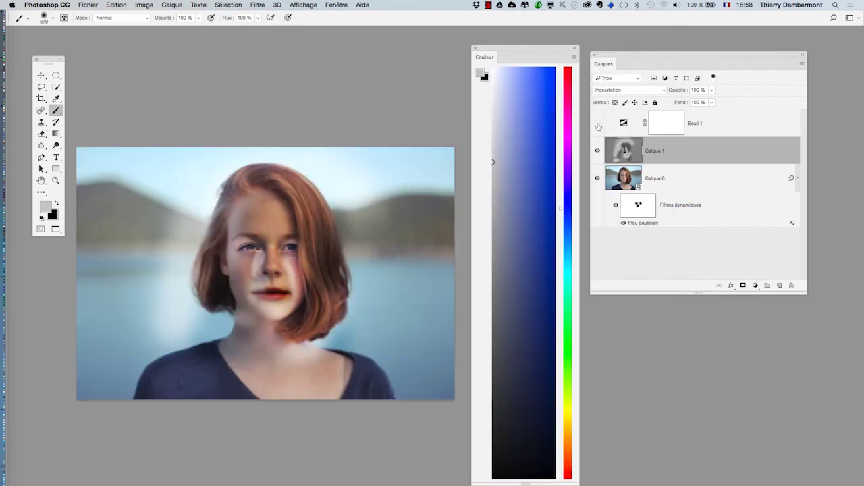
left_click(597, 151)
left_click(597, 178)
left_click(597, 179)
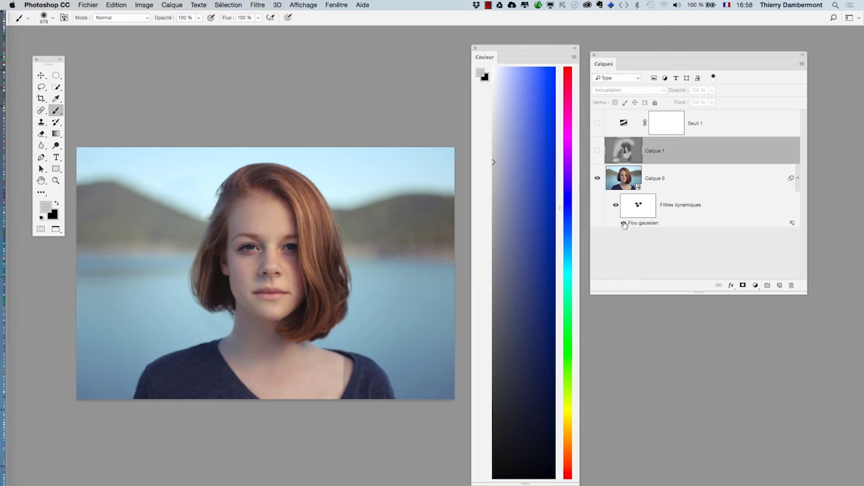
left_click(624, 222)
left_click(597, 150)
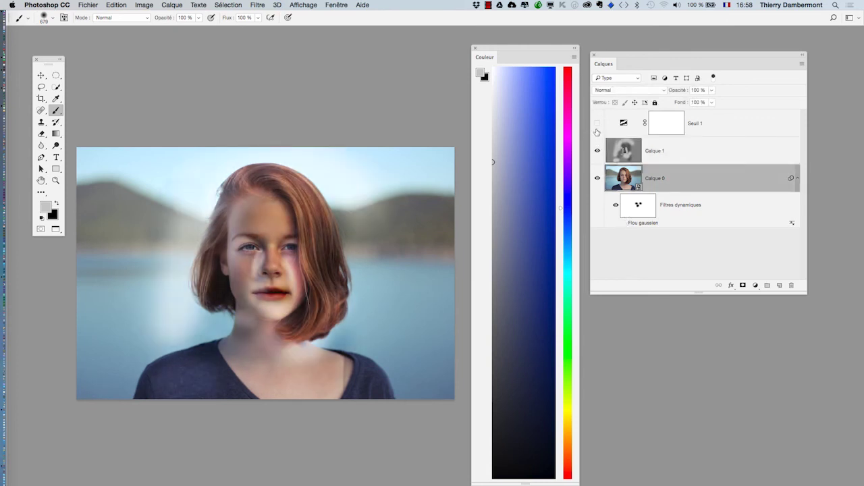
left_click(597, 123)
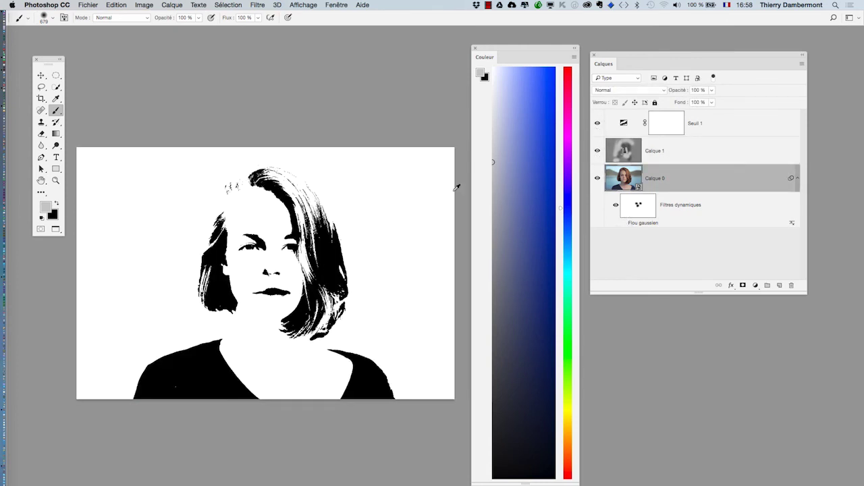